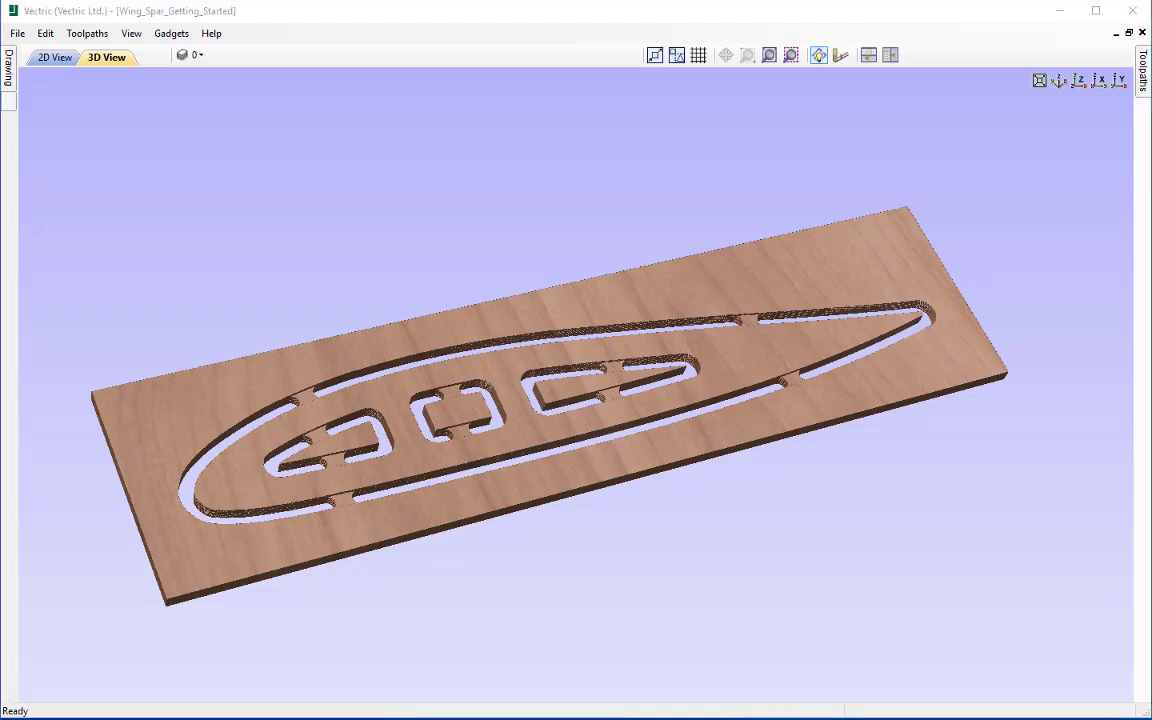
- Close the current Wing_Spar_Getting_Started job and create a new file
click(18, 34)
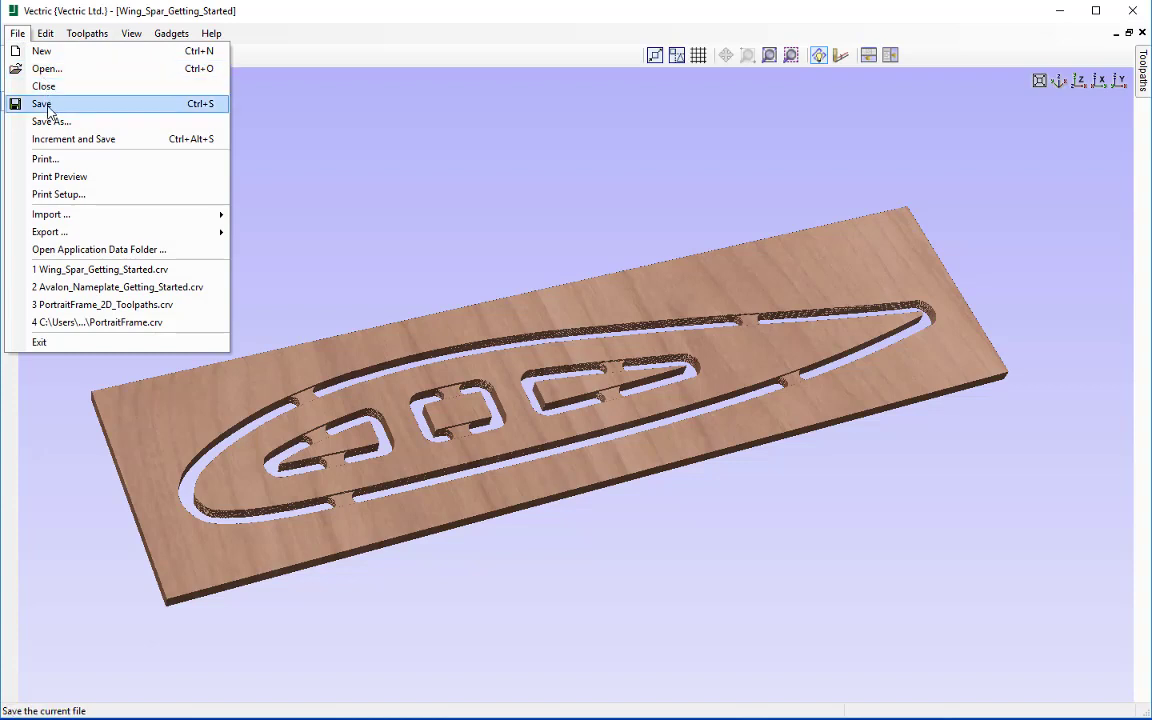
click(47, 86)
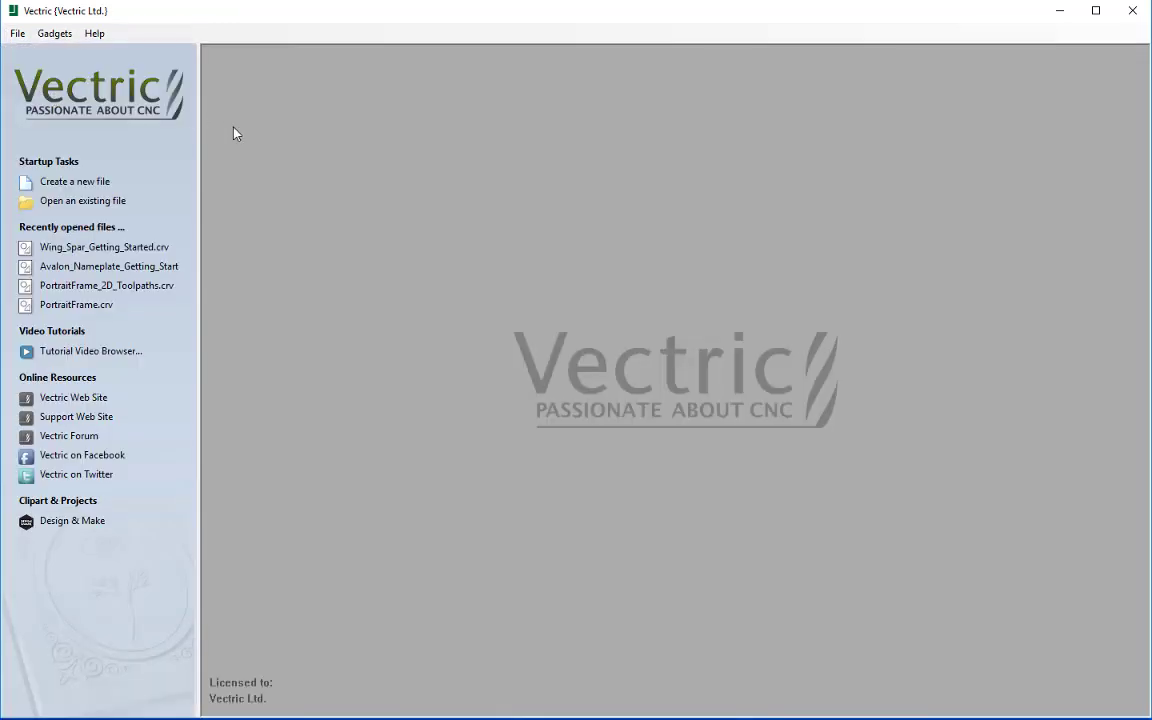
click(86, 184)
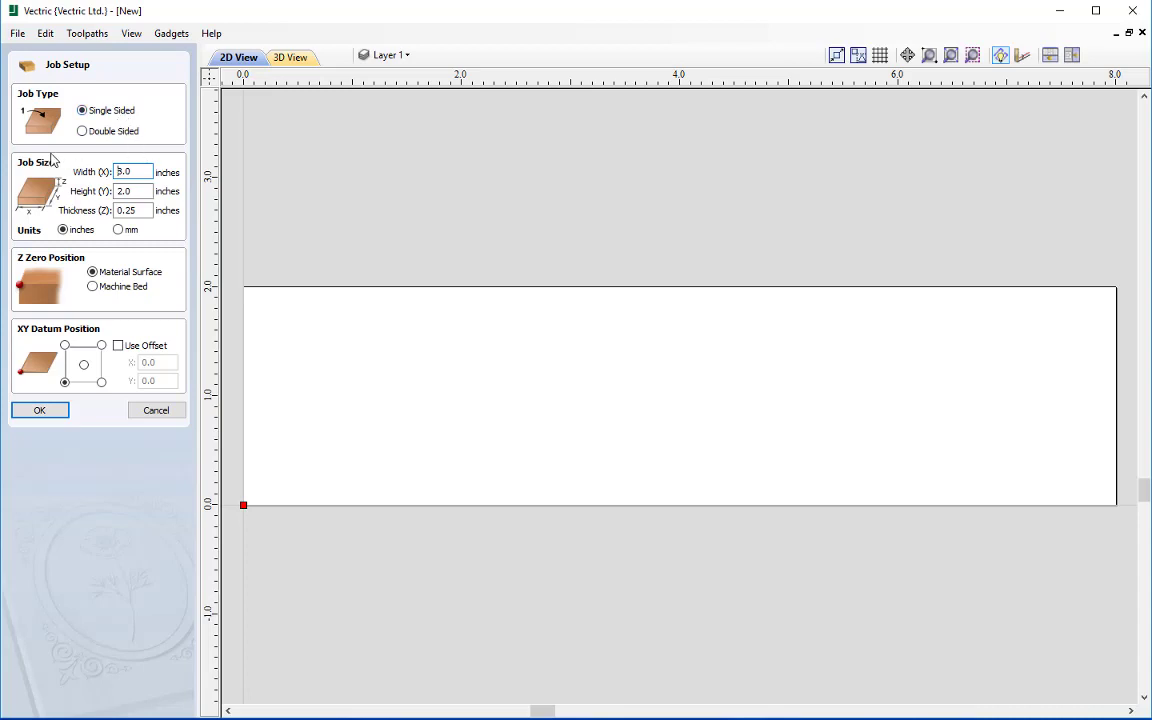
- Set up the job as 8 inches wide, 2 inches high and 0.125 inches thick, with the XY datum at the lower-left corner
double_click(149, 175)
text(8)
key(Tab)
text(2)
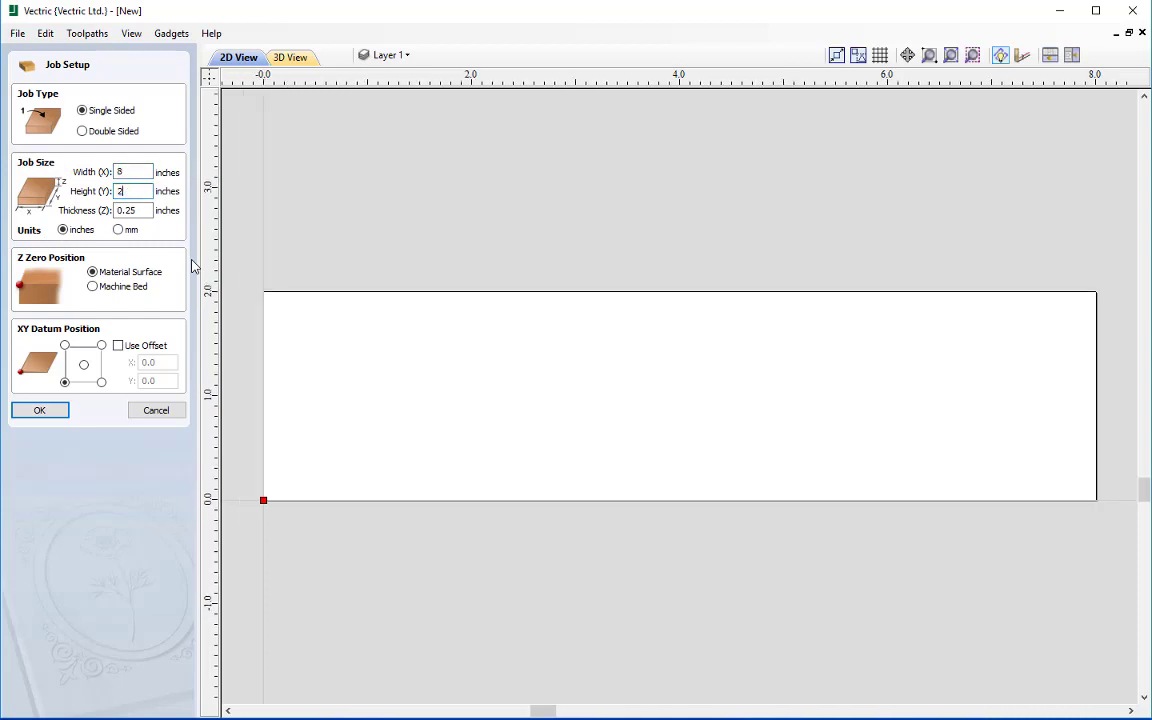
key(Tab)
text(0.125)
click(84, 366)
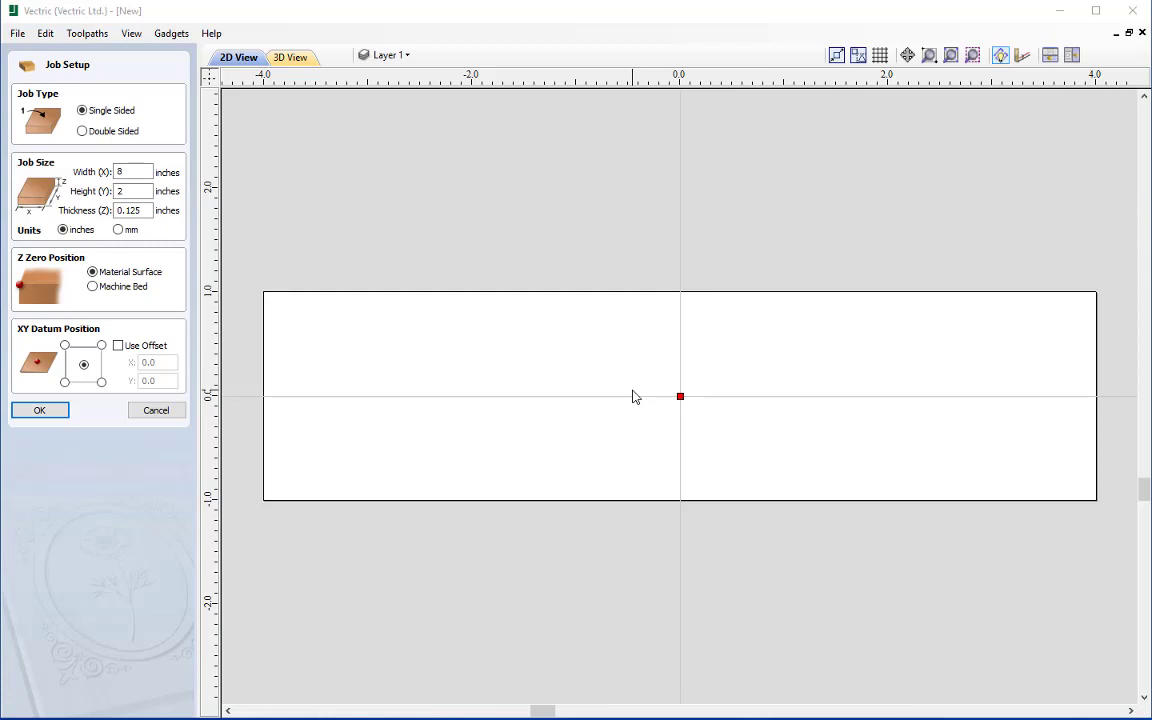
click(66, 385)
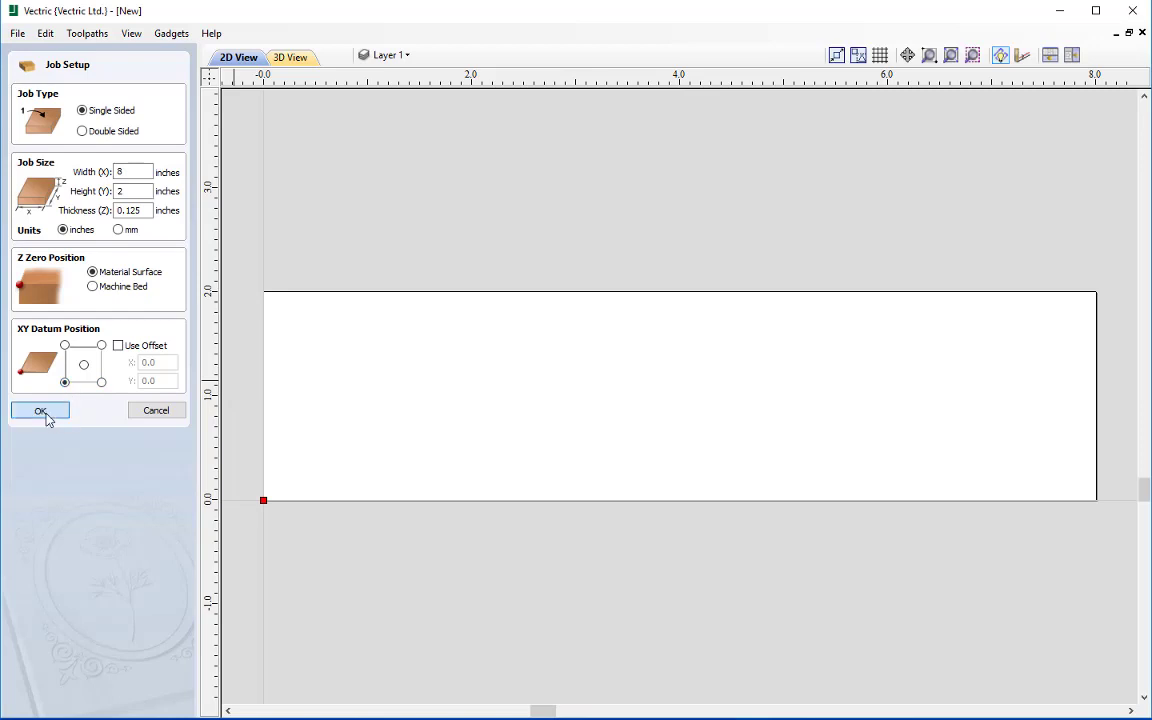
click(41, 411)
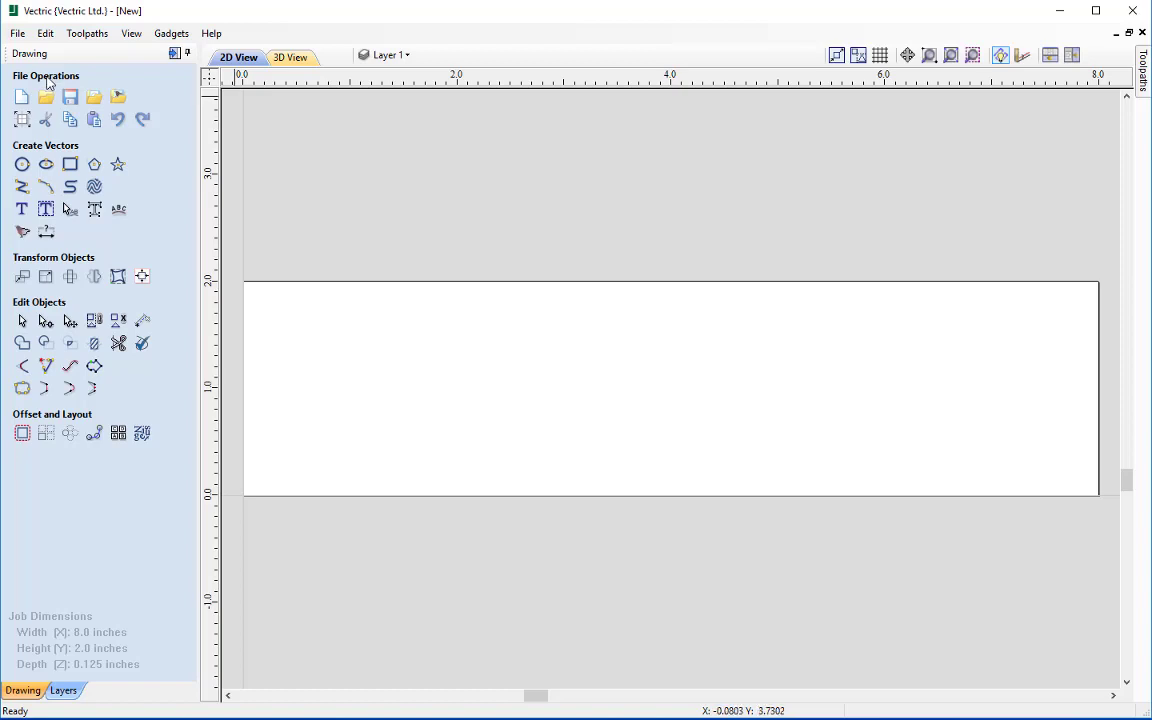
- Import the vectors from WingSpar.dxf in the Wing_Spar_FILES folder
click(95, 99)
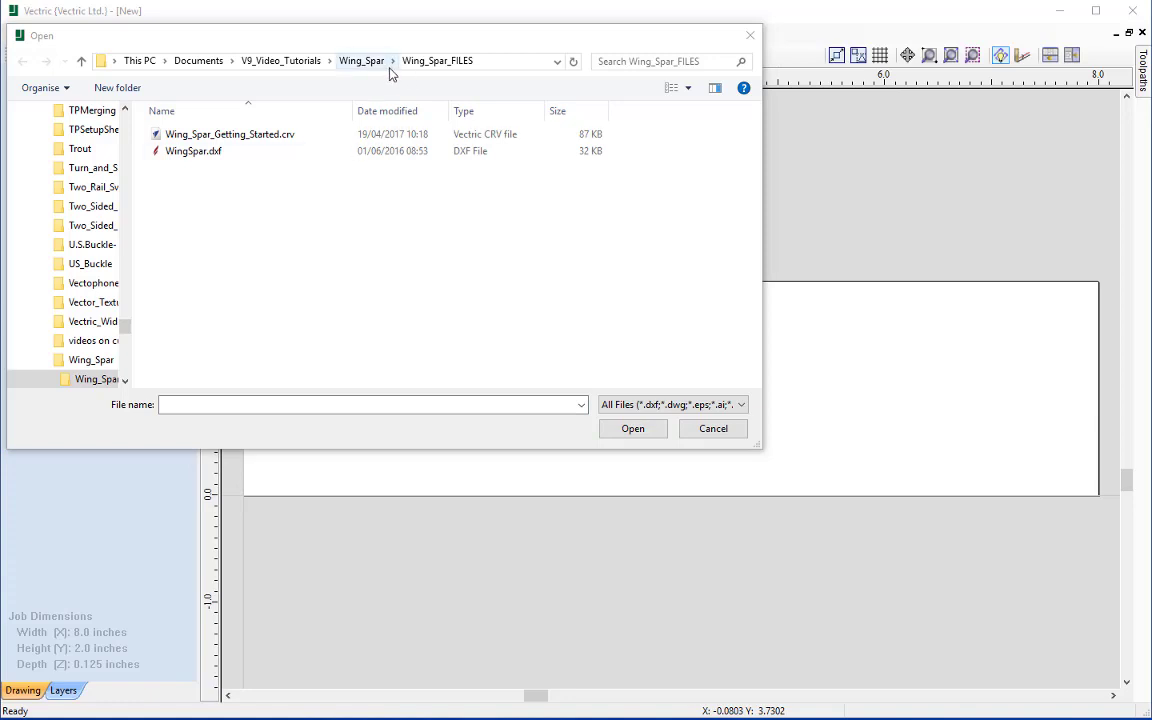
click(260, 154)
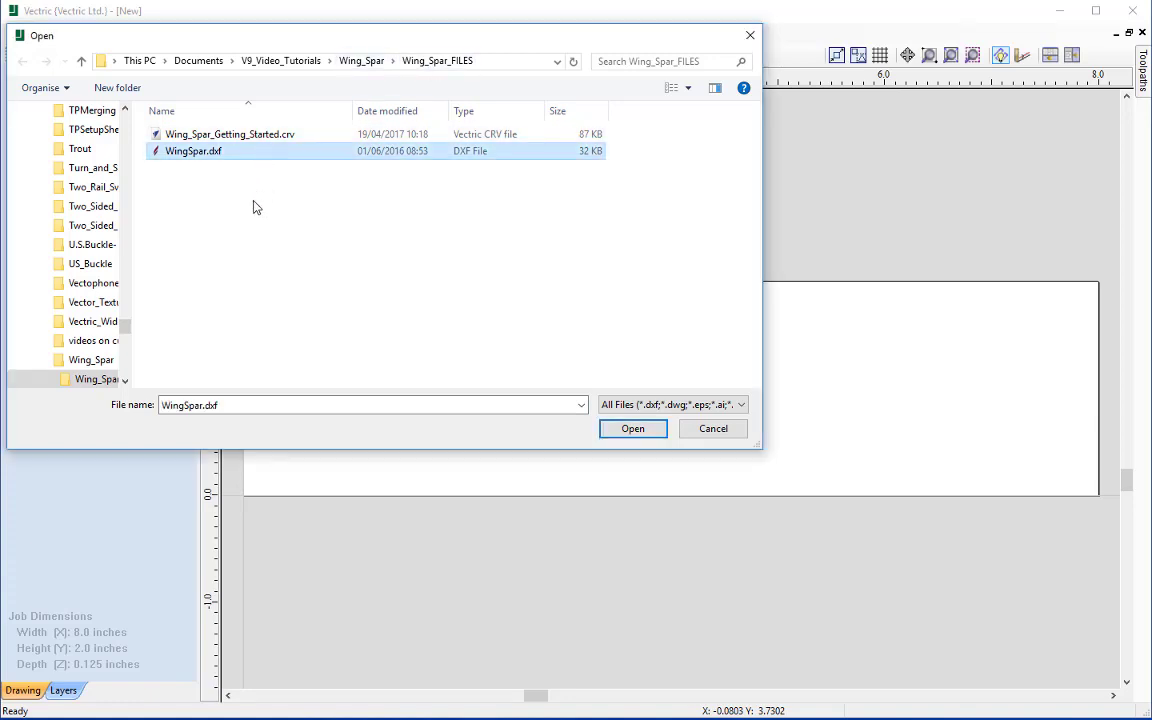
click(700, 404)
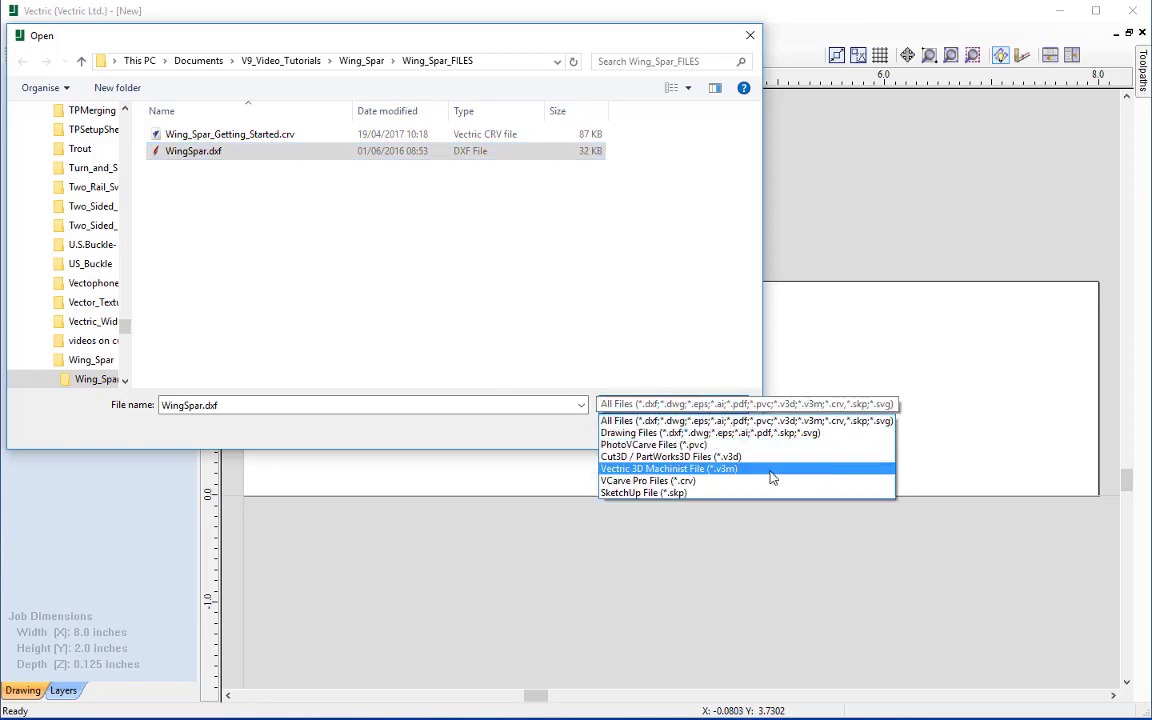
click(677, 377)
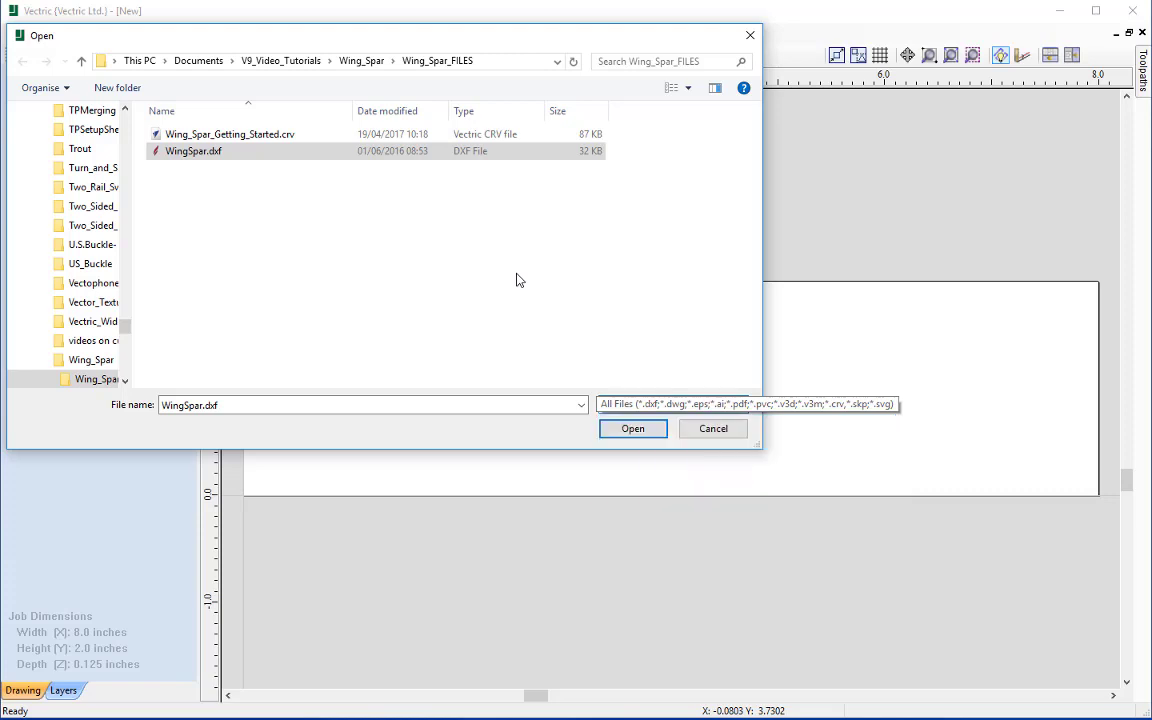
click(237, 151)
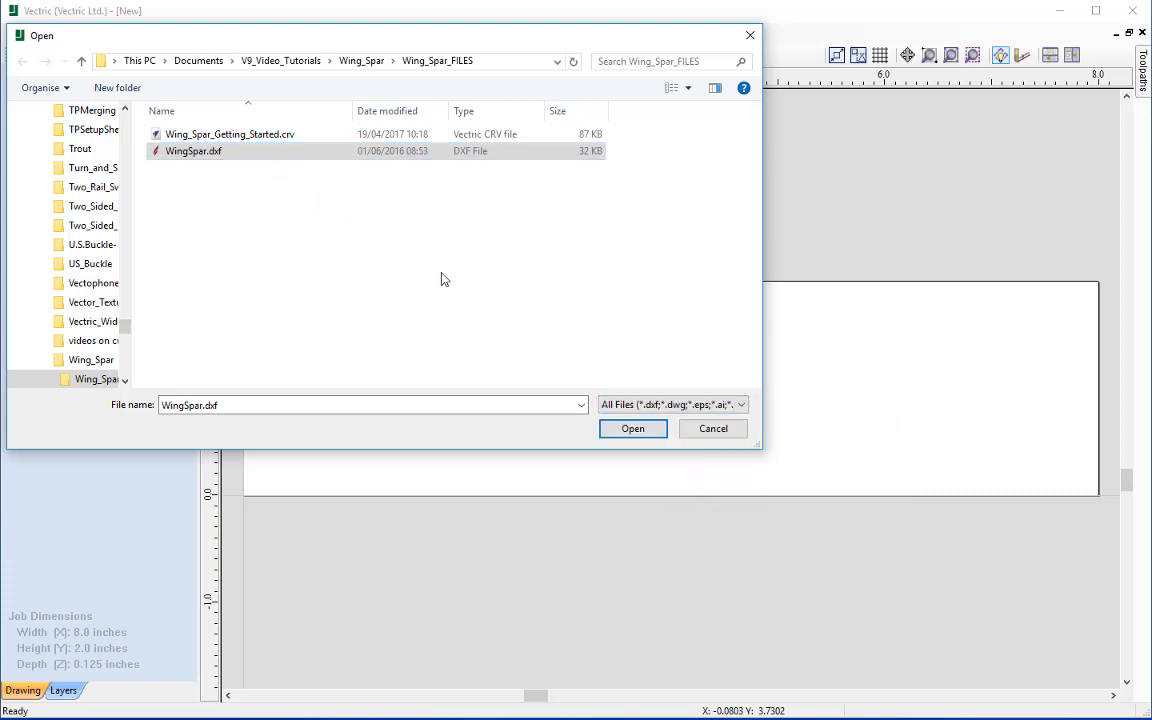
click(622, 430)
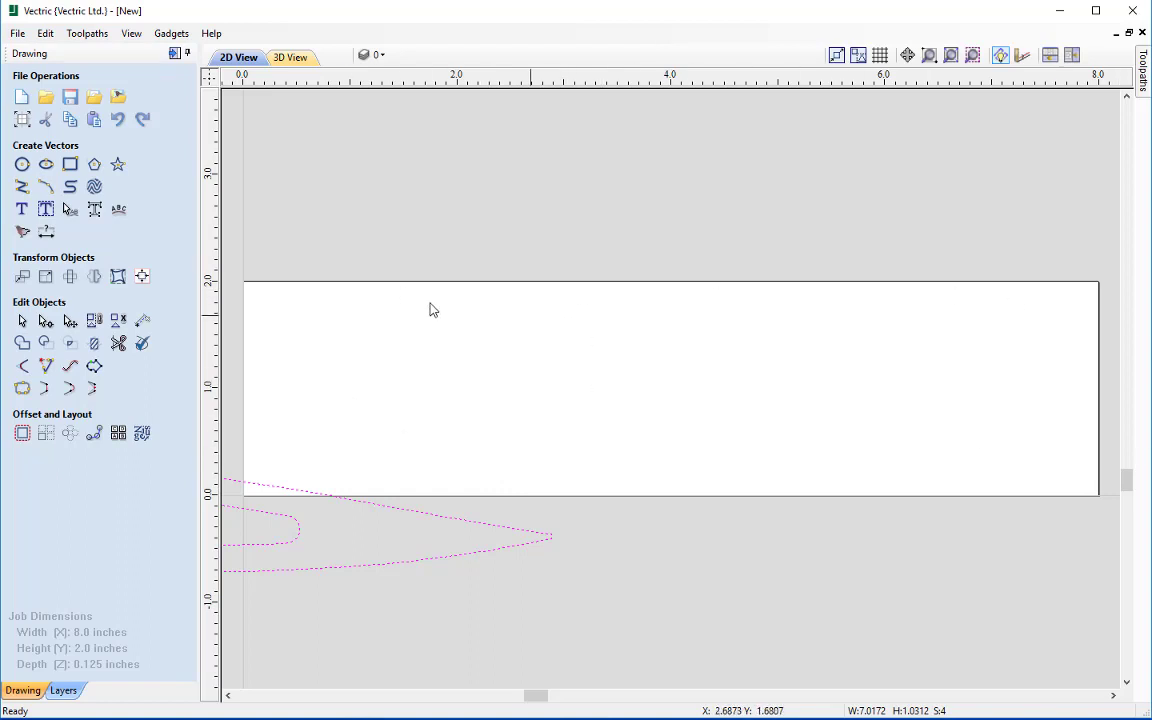
- Center the imported wing spar vectors in the material both horizontally and vertically, and close the alignment tools
click(141, 278)
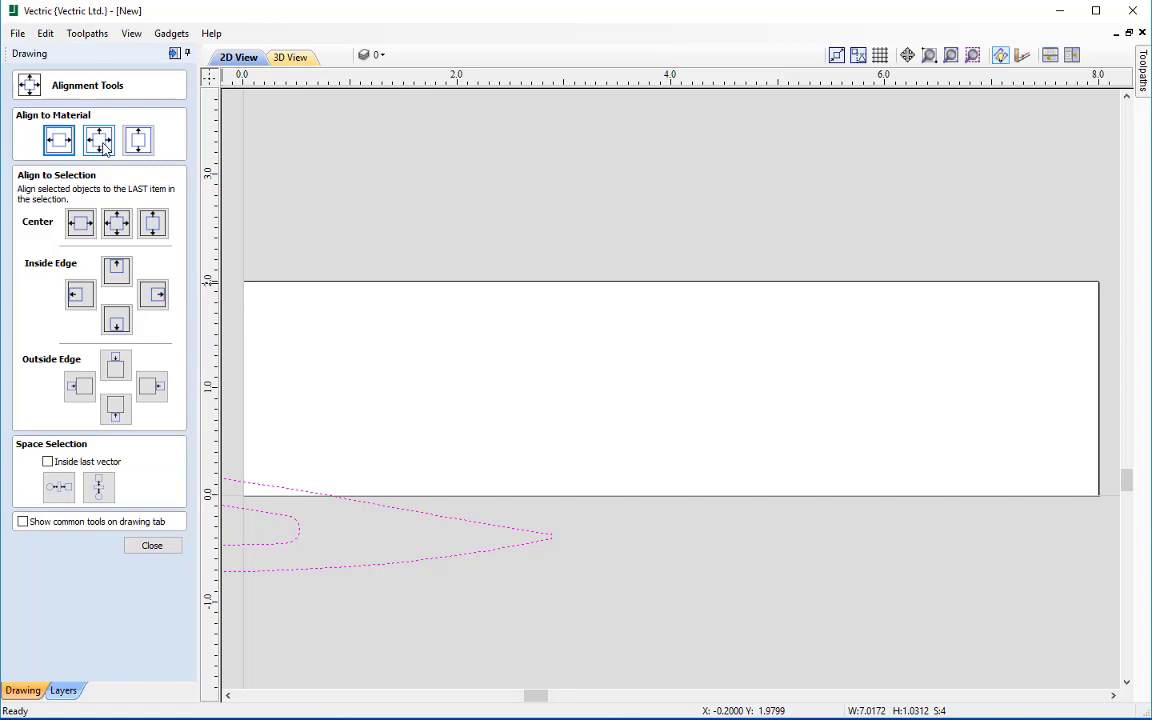
click(103, 147)
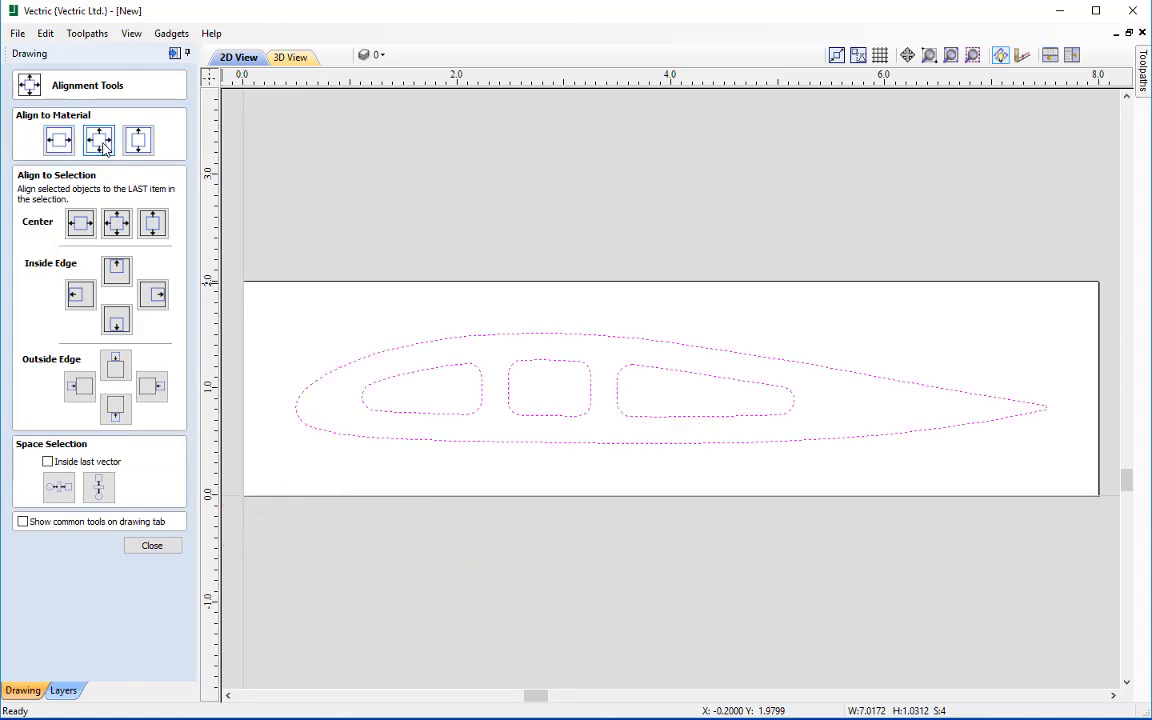
click(309, 298)
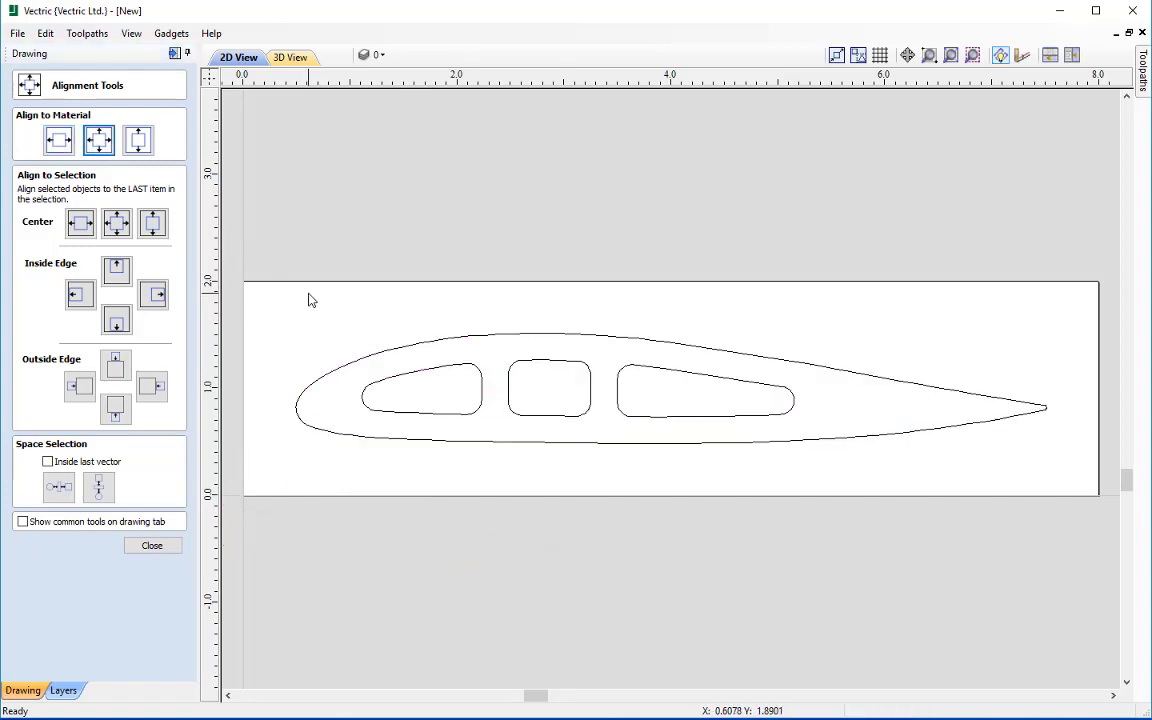
click(152, 547)
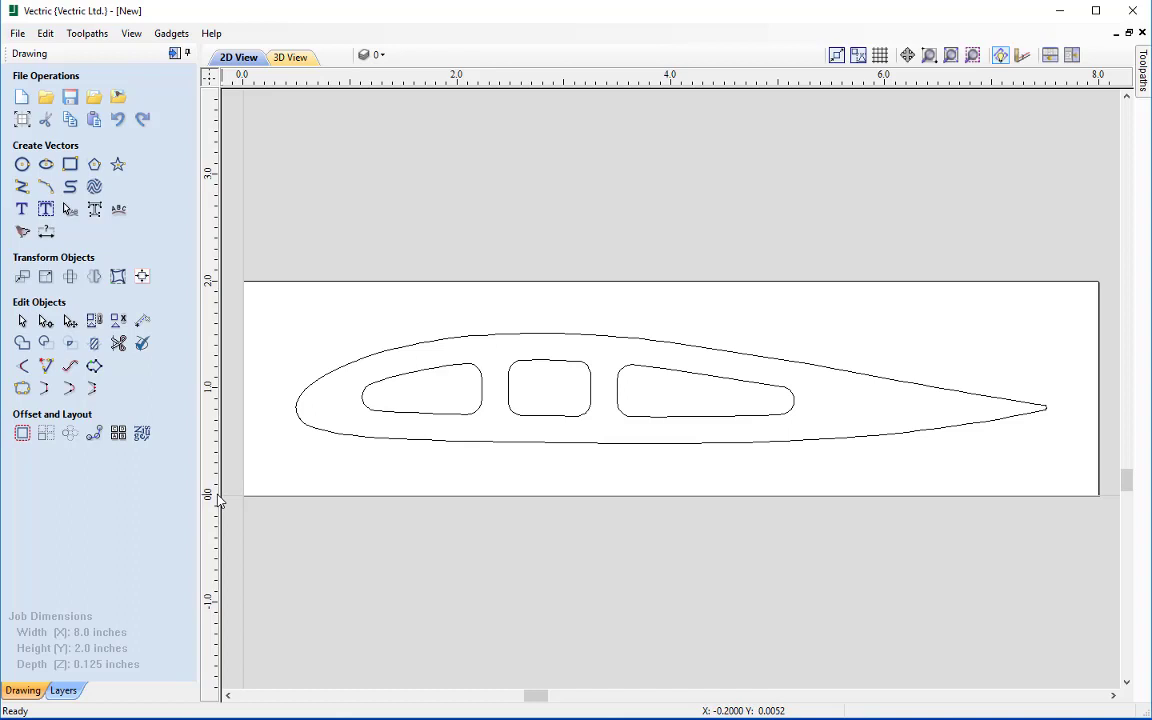
- Switch from the drawing tools to the toolpath operations and open the material setup
click(174, 55)
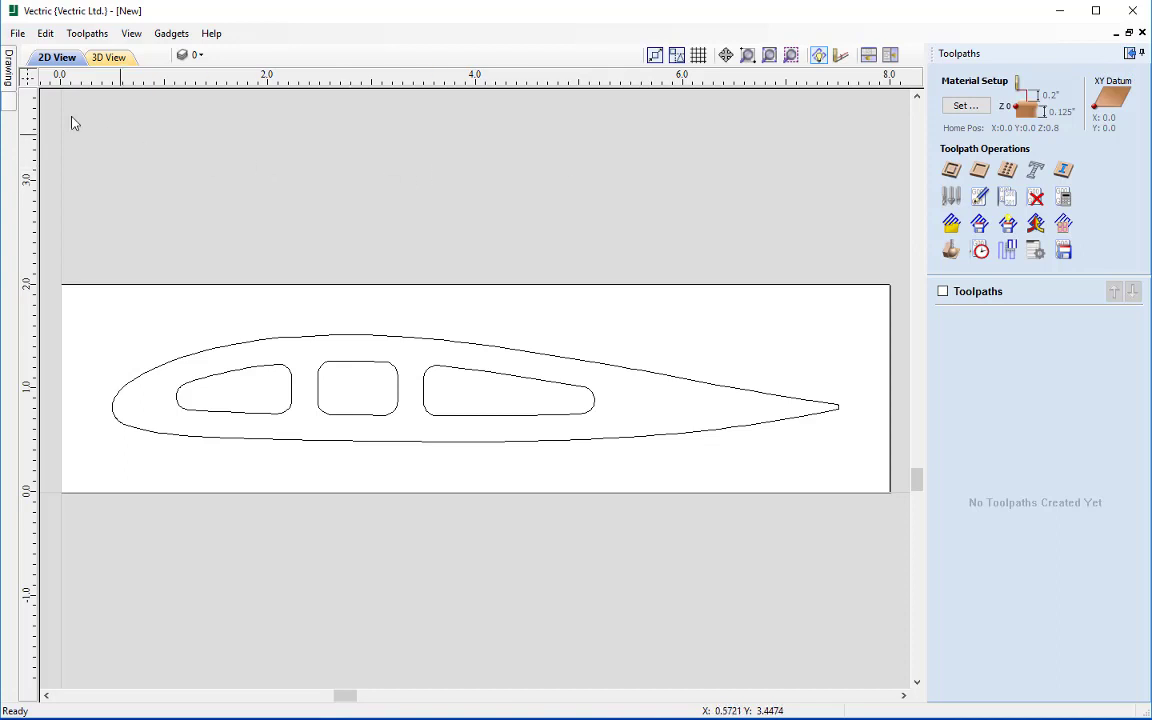
mouse_move(9, 78)
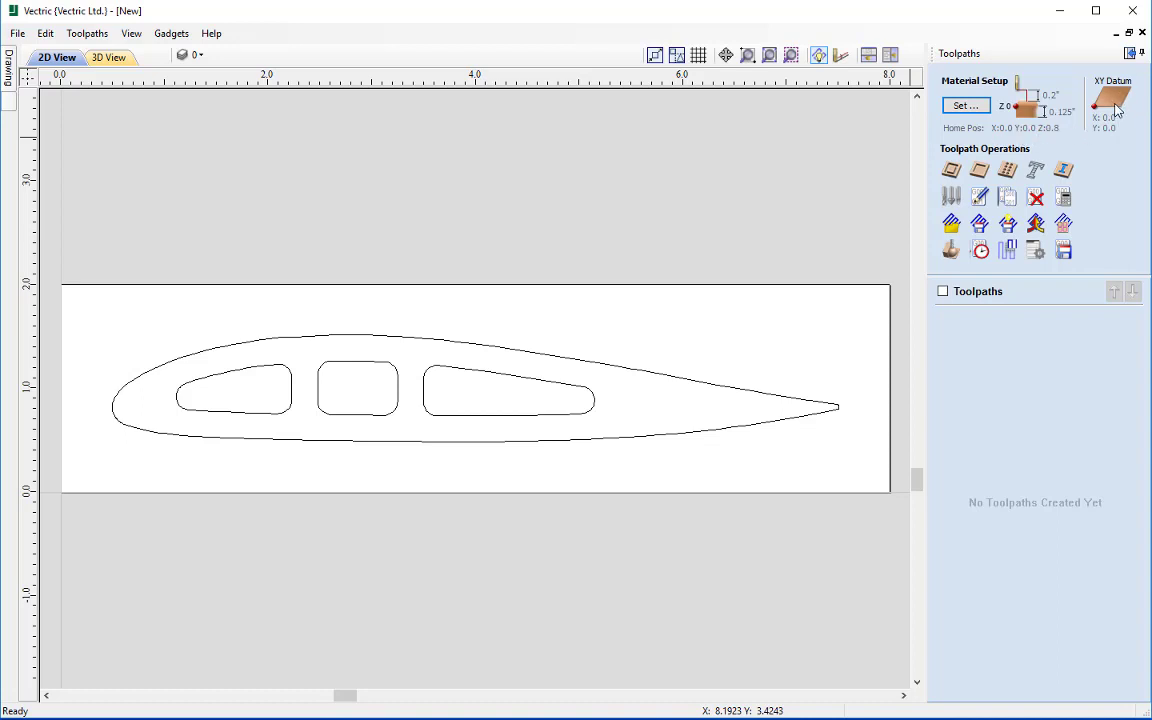
click(962, 106)
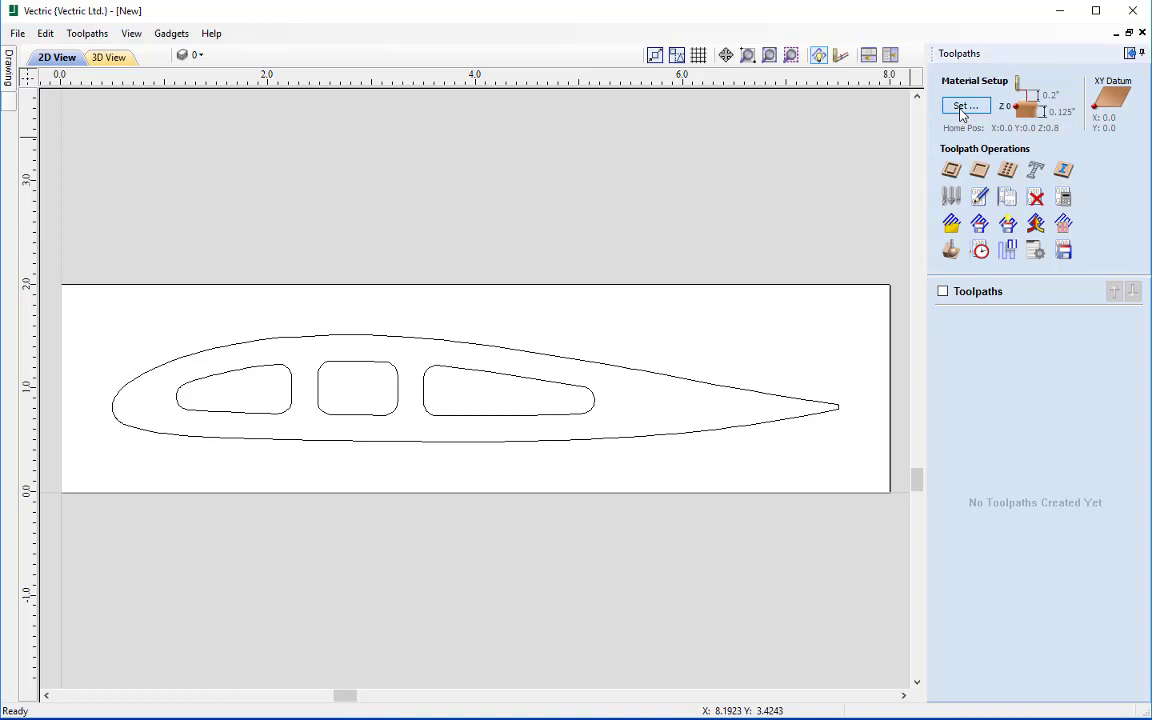
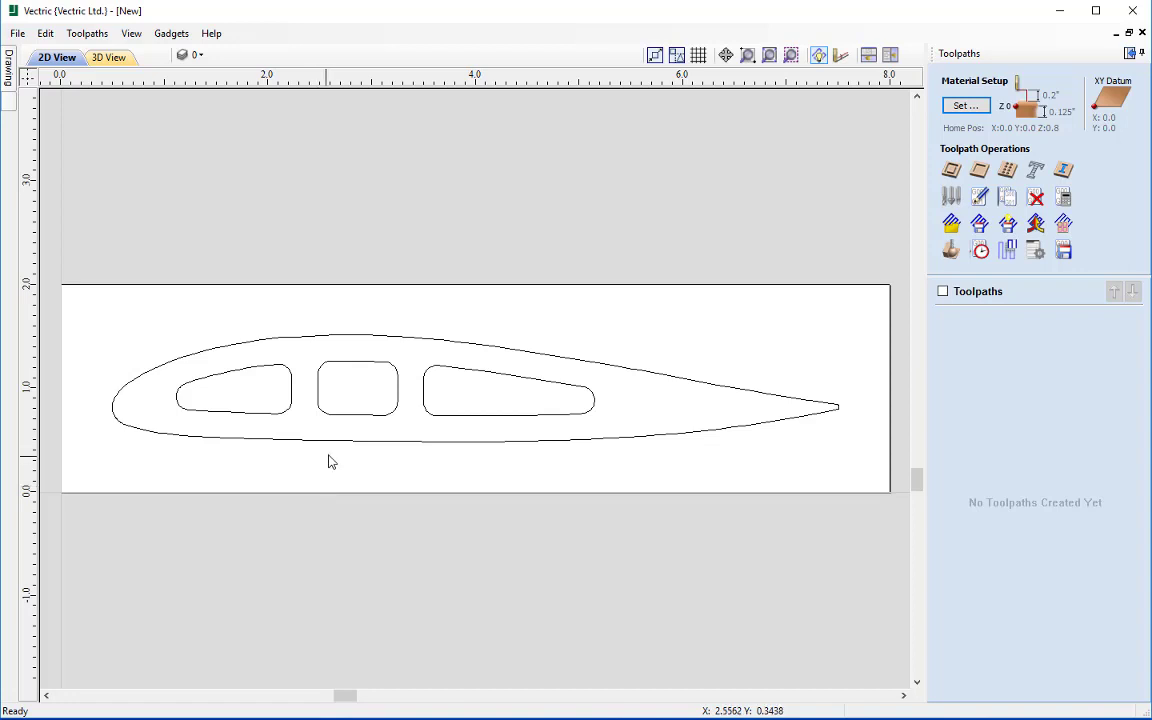
- Add the wing outline and the three inner cutouts to the selection one by one, and clear the selection
click(331, 441)
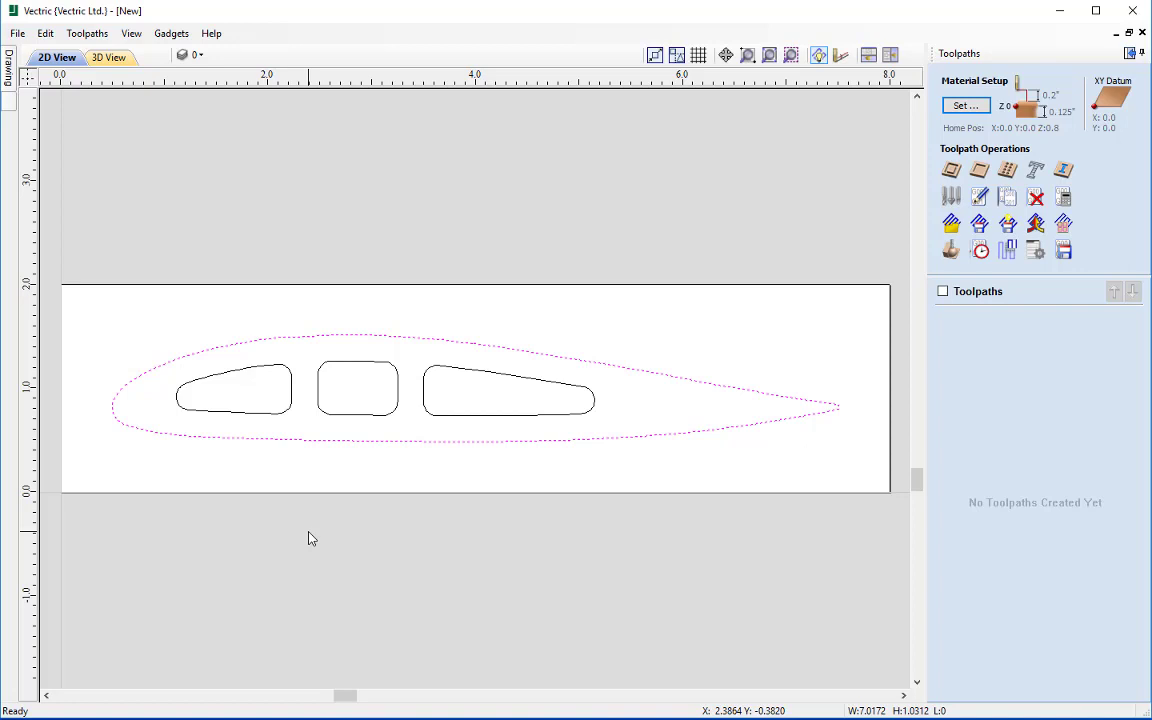
shift+click(276, 413)
shift+click(338, 415)
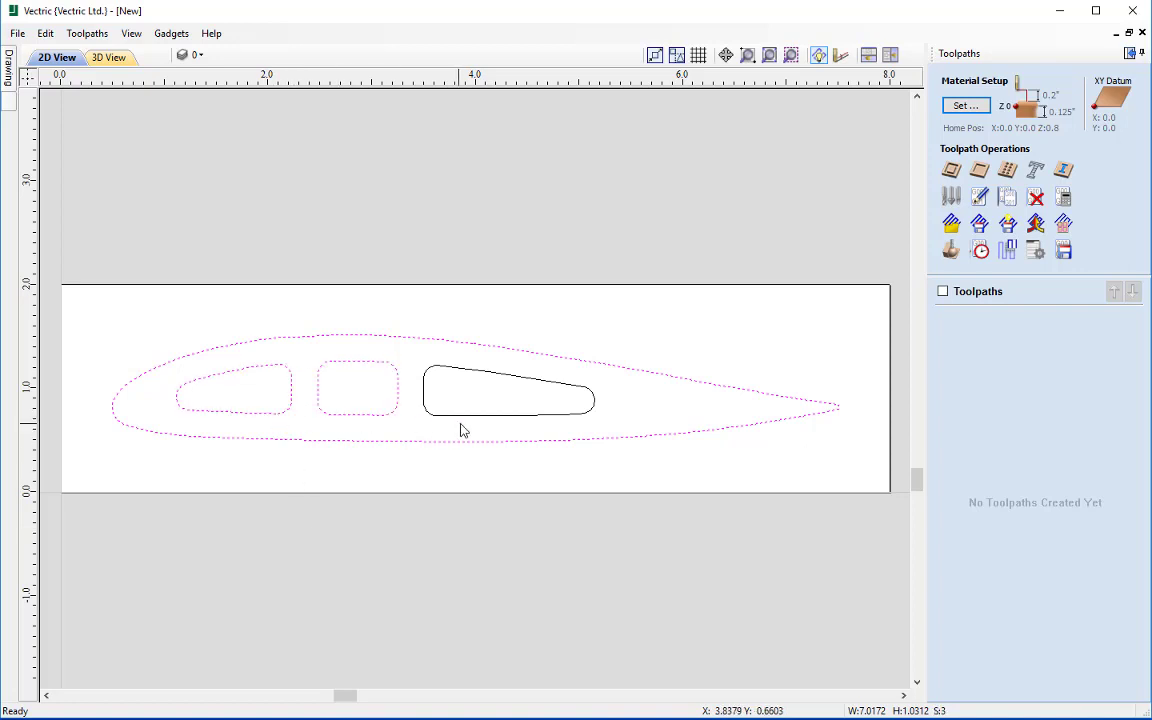
shift+click(466, 416)
click(481, 470)
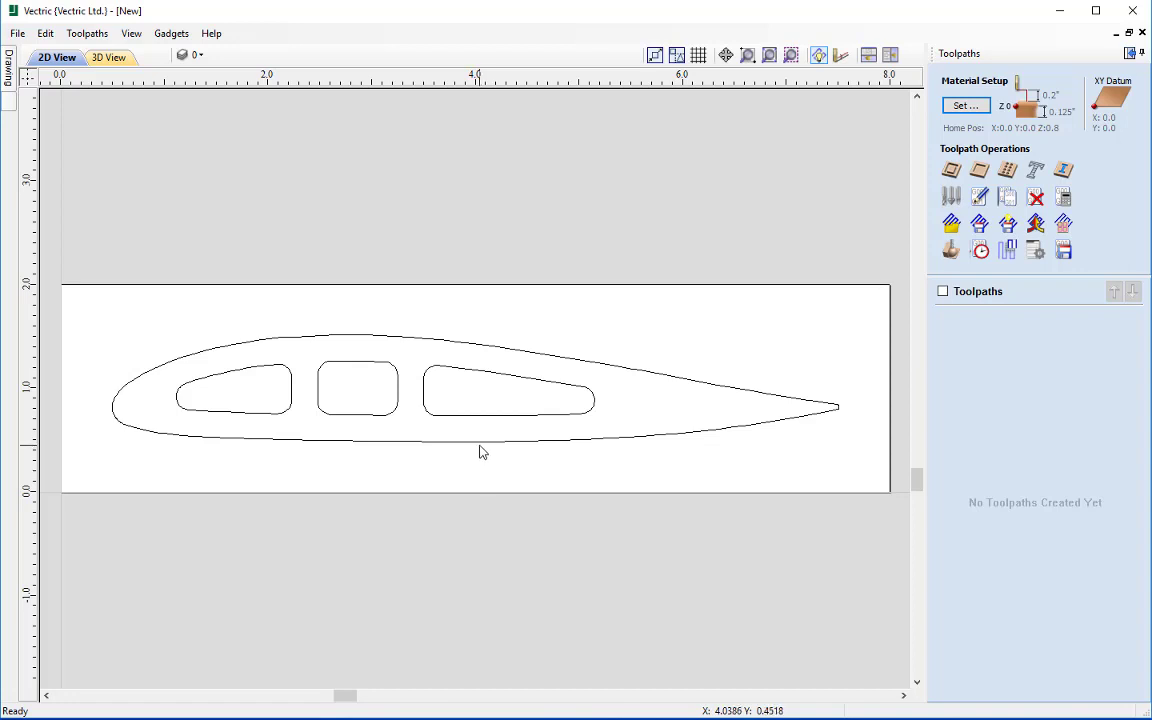
- Select the wing outline with the cutout nearest the tail, remove that cutout from the selection, and deselect the outline
click(490, 440)
shift+click(483, 420)
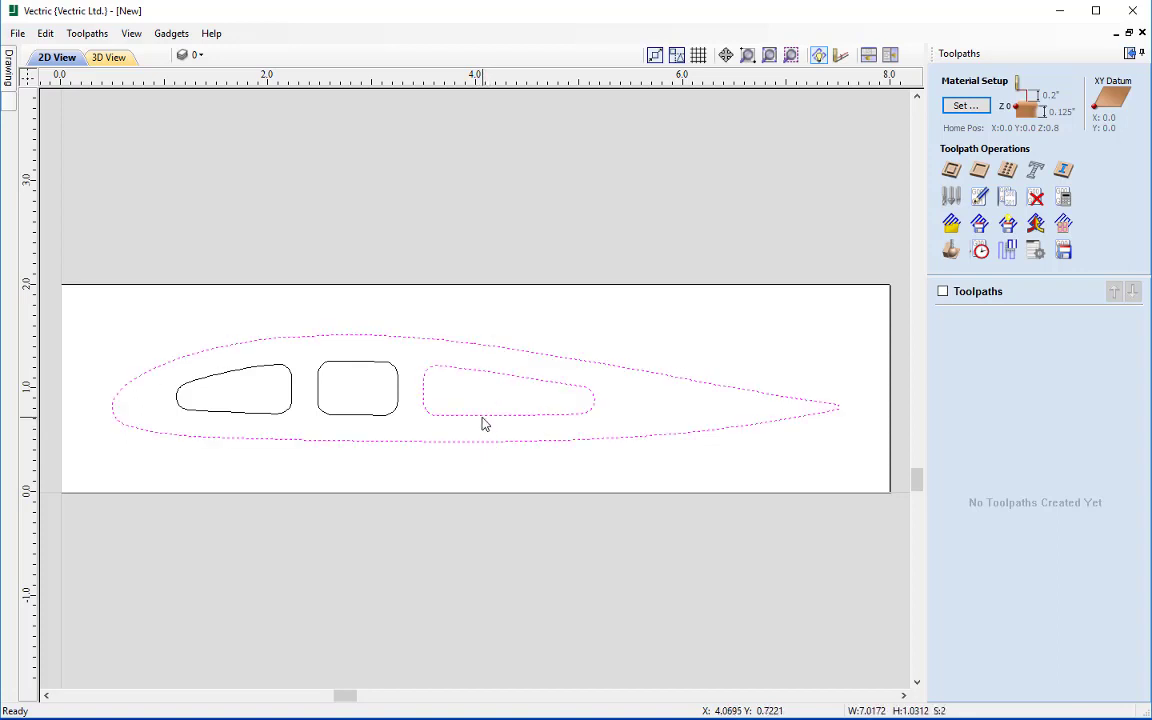
shift+click(453, 415)
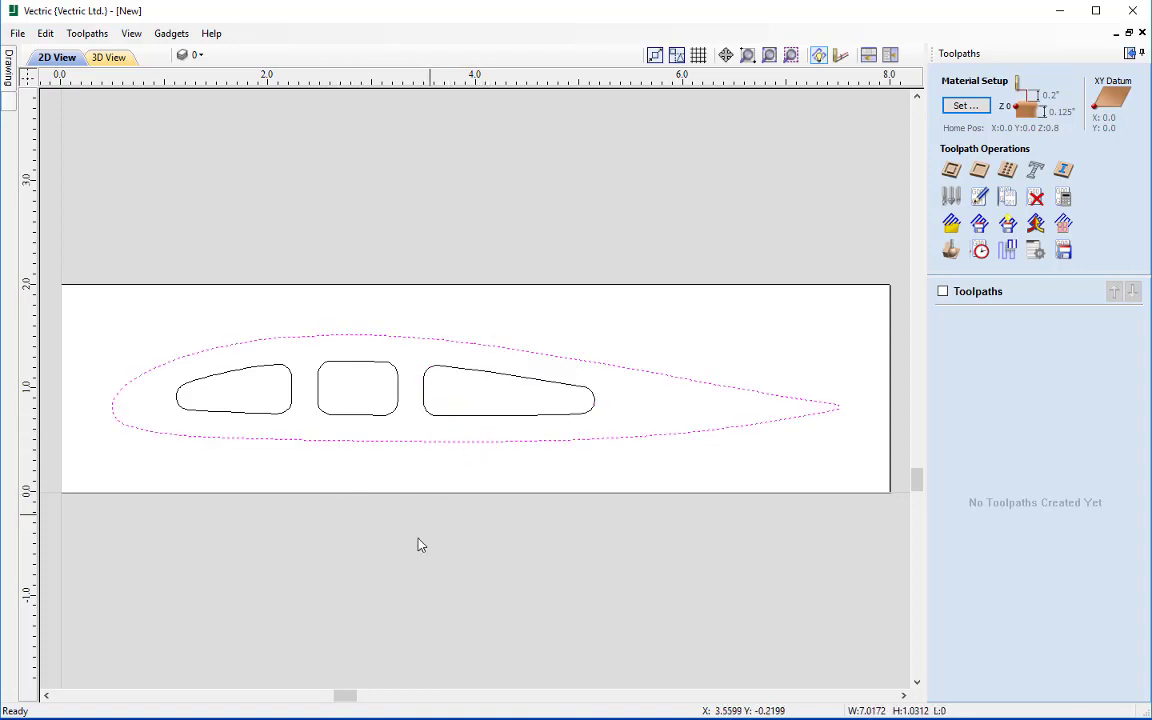
click(420, 487)
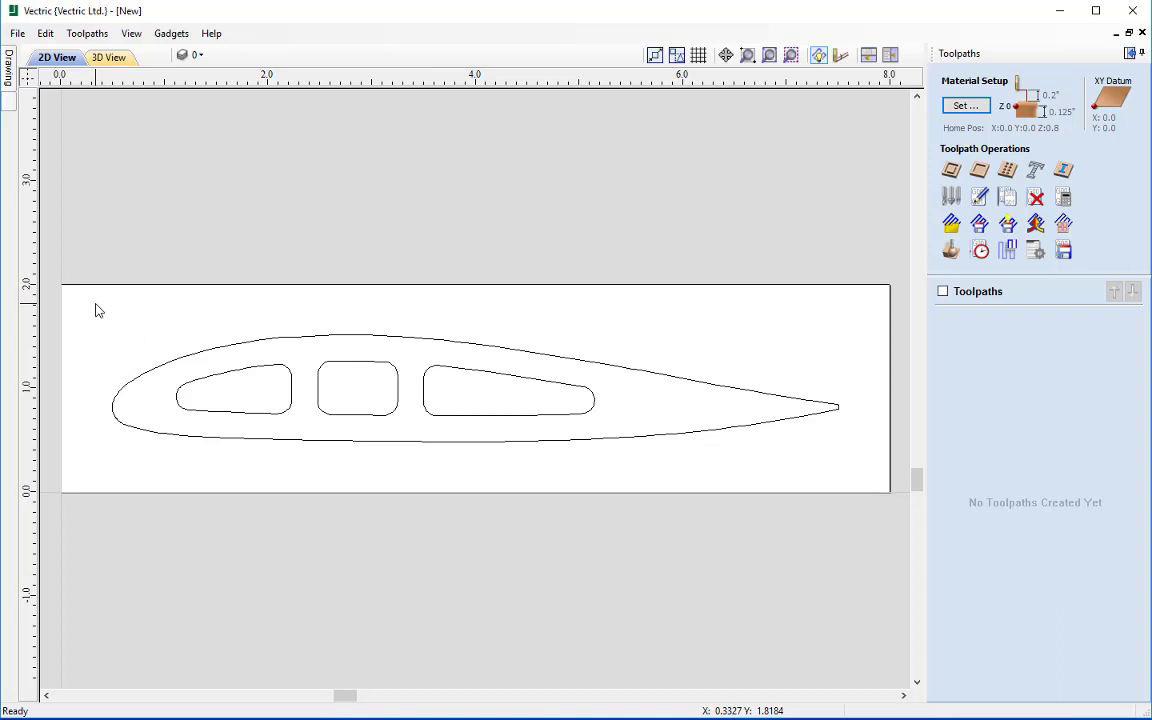
- Try selecting the wing spar vectors with a selection box drawn rightward and one drawn leftward, clearing each selection
drag(94, 295, 849, 489)
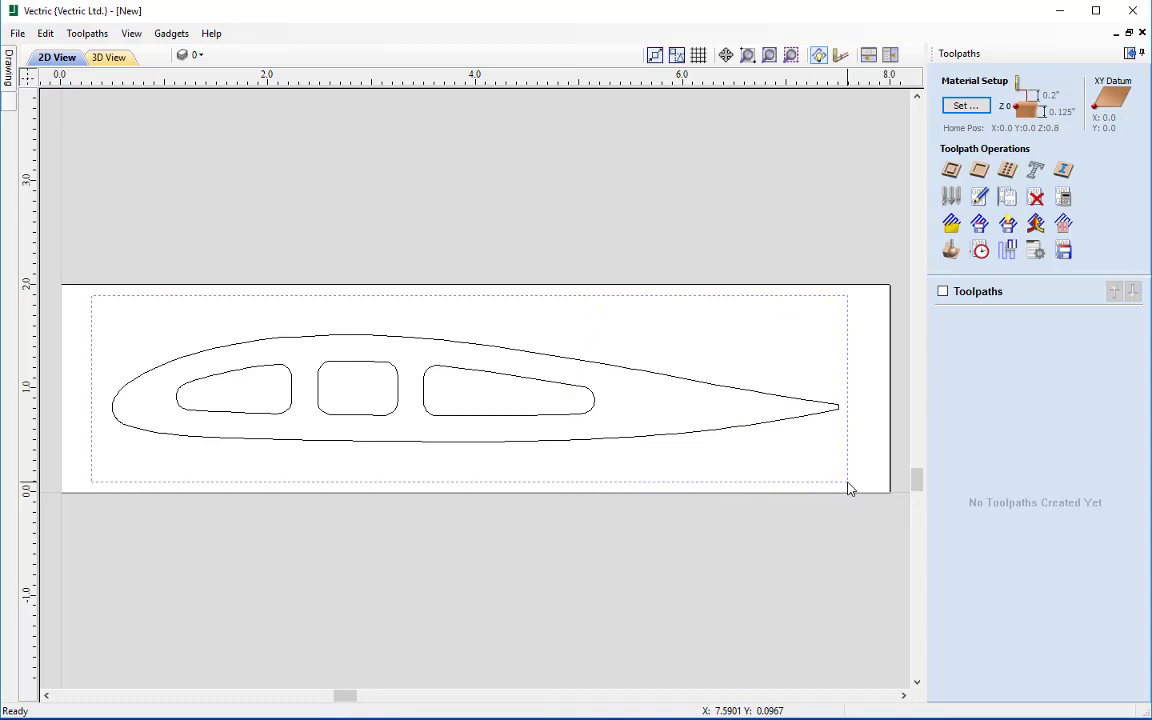
drag(849, 489, 849, 489)
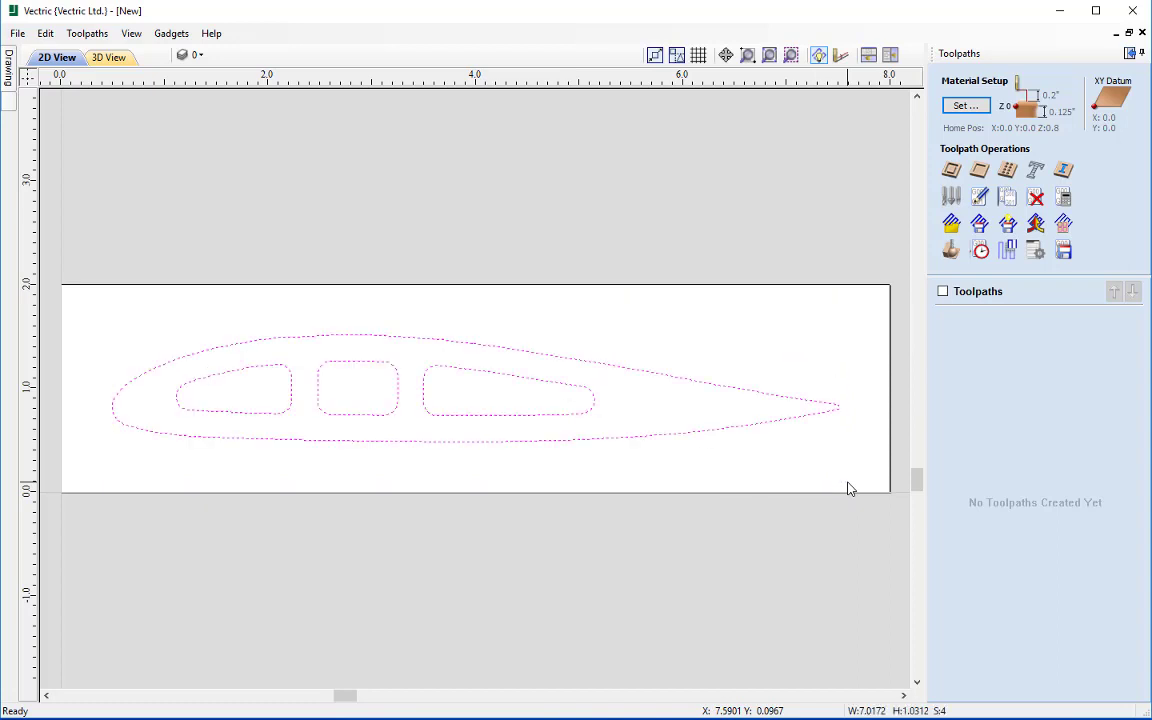
click(849, 489)
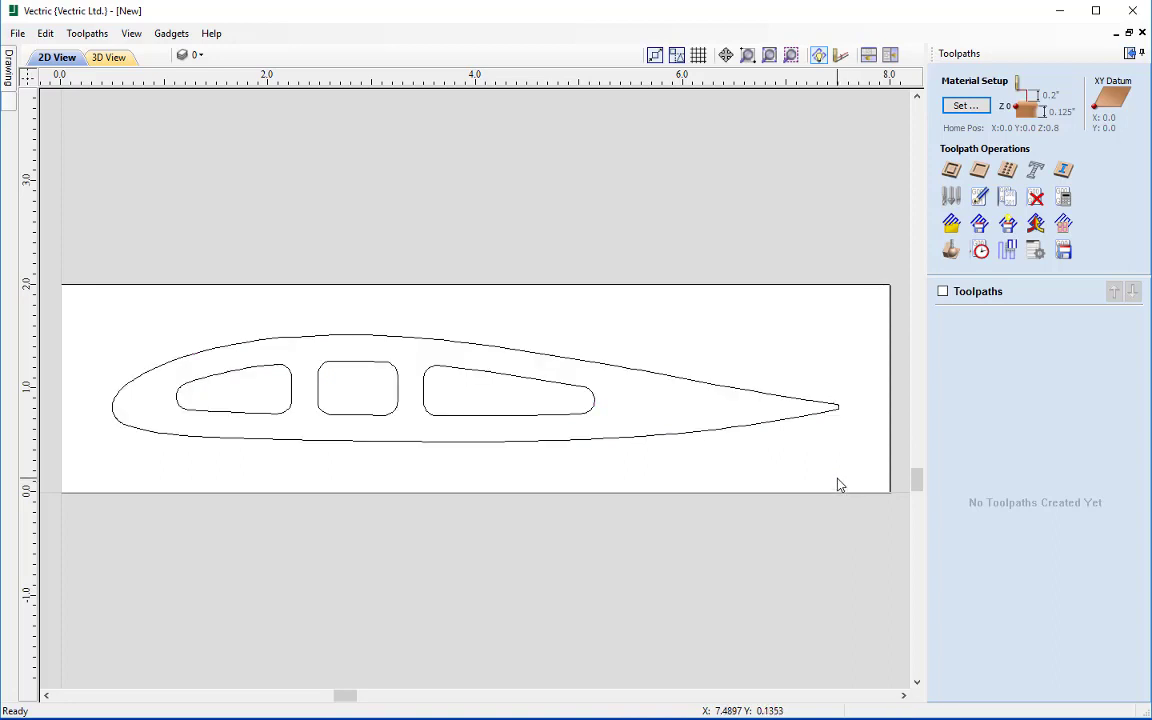
drag(838, 478, 191, 409)
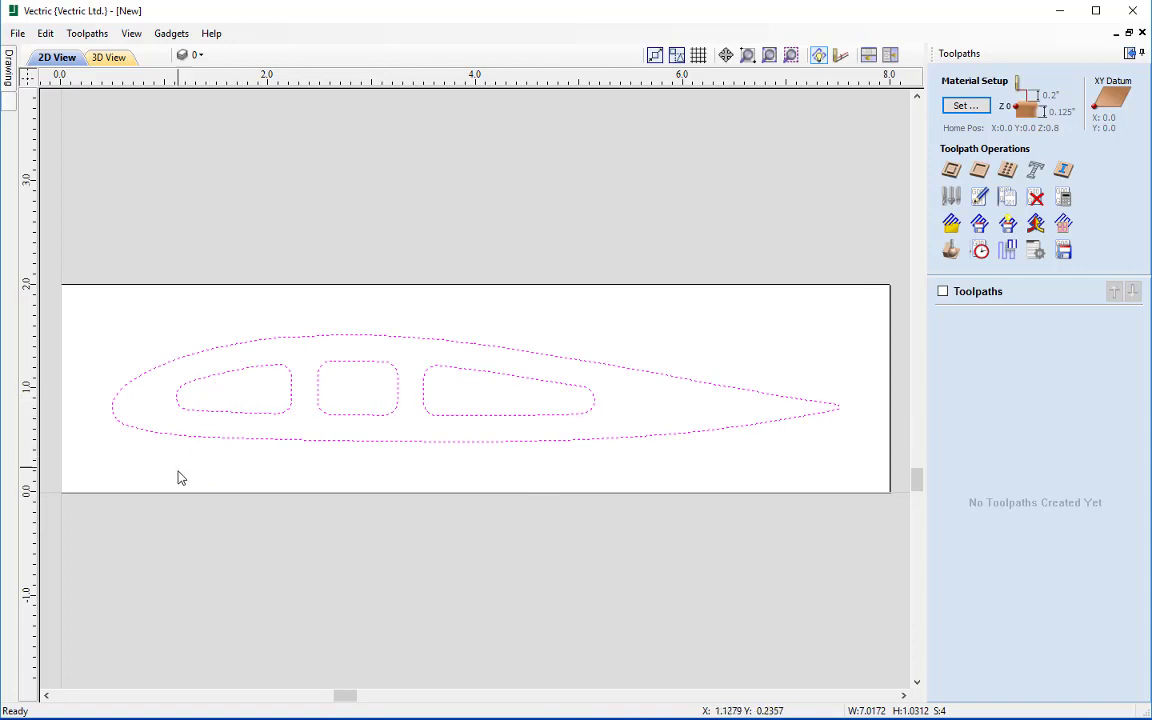
click(805, 480)
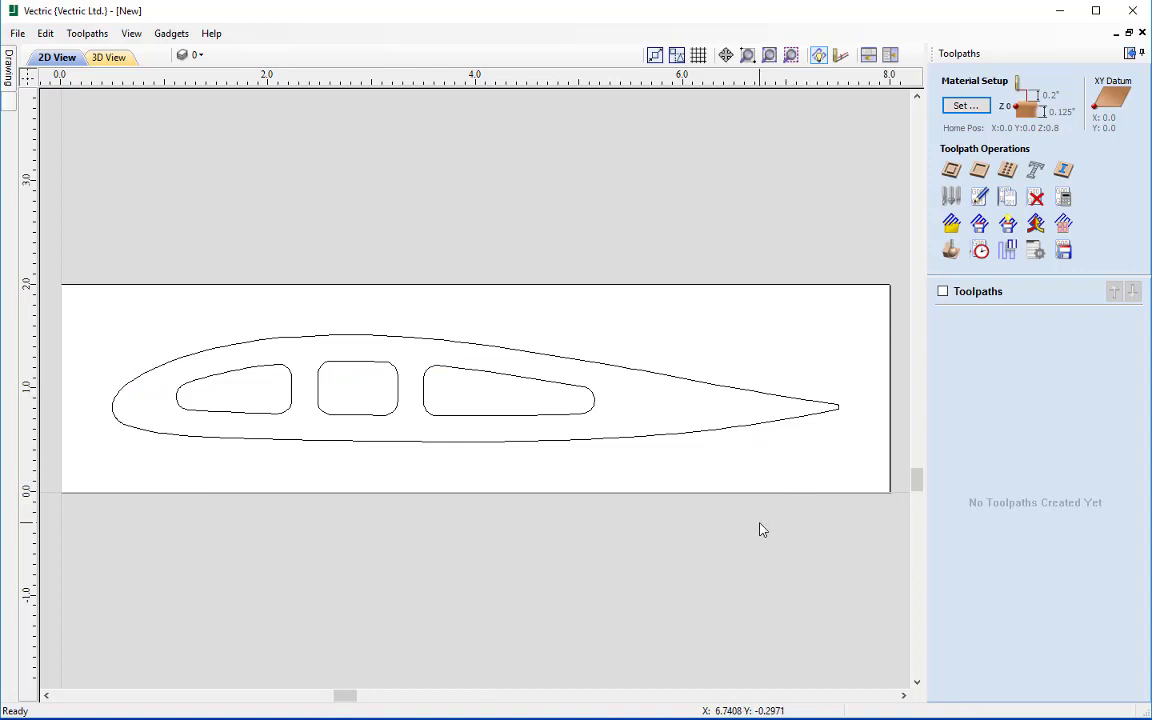
- Start a 2D profile toolpath on all wing spar vectors with start depth 0.0 and cut depth z for the full material thickness
key(ctrl+a)
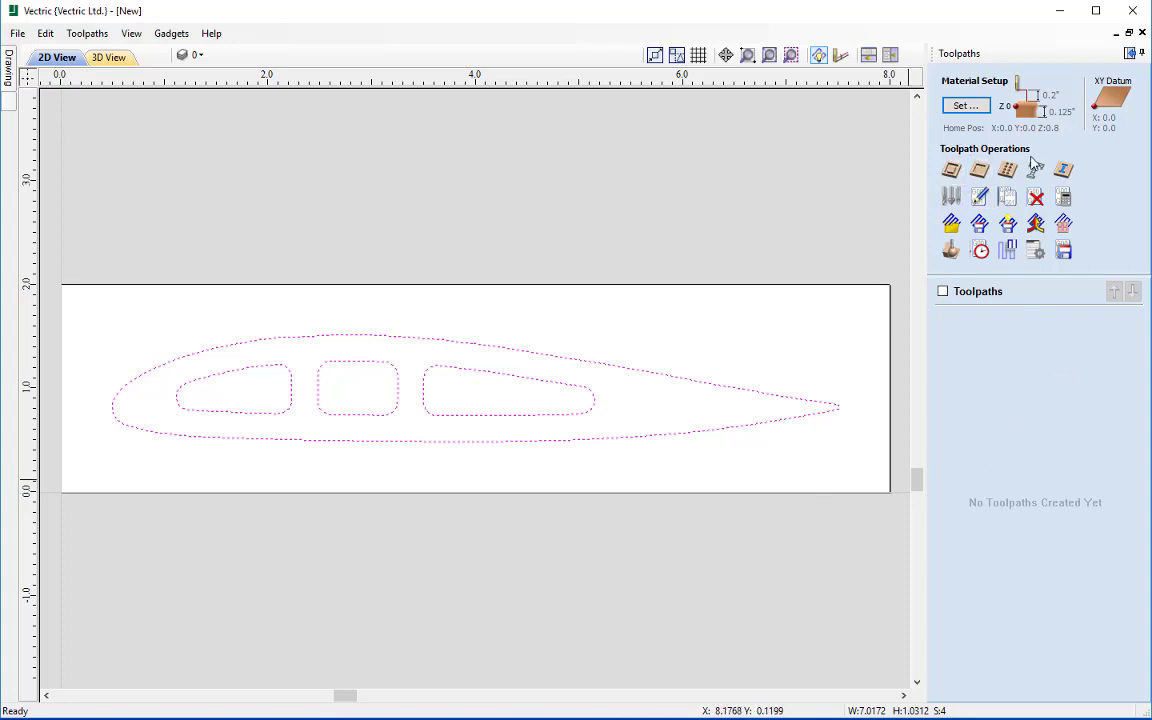
click(951, 174)
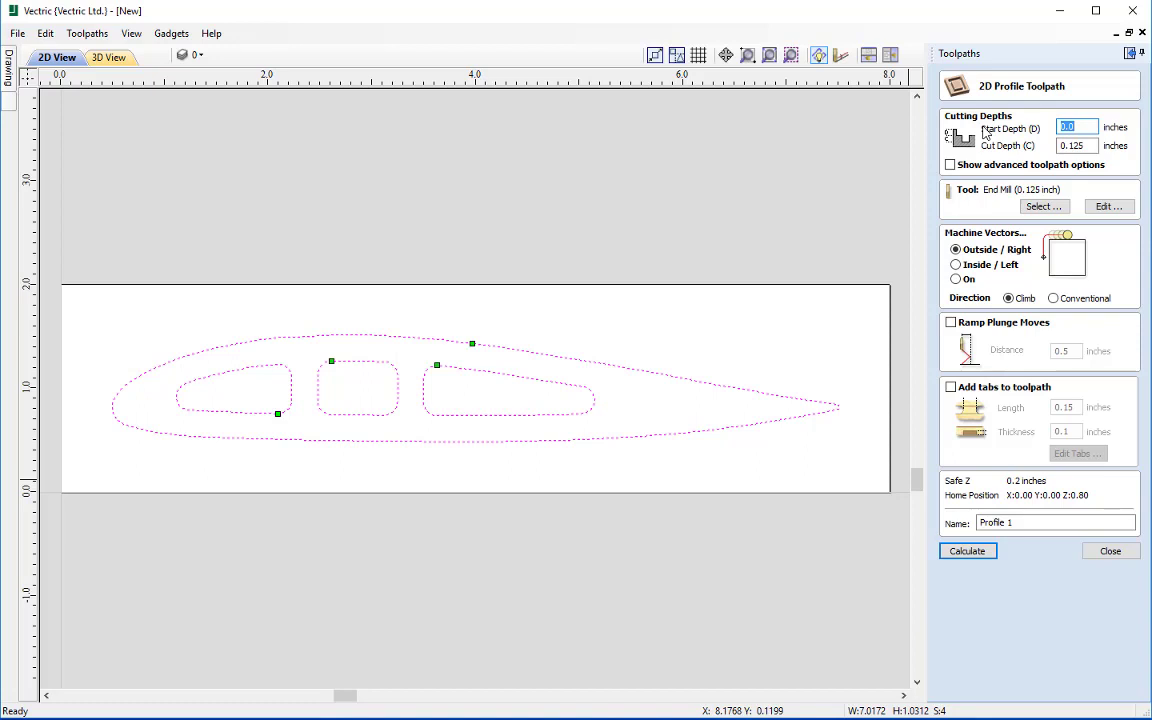
click(1095, 128)
click(1090, 146)
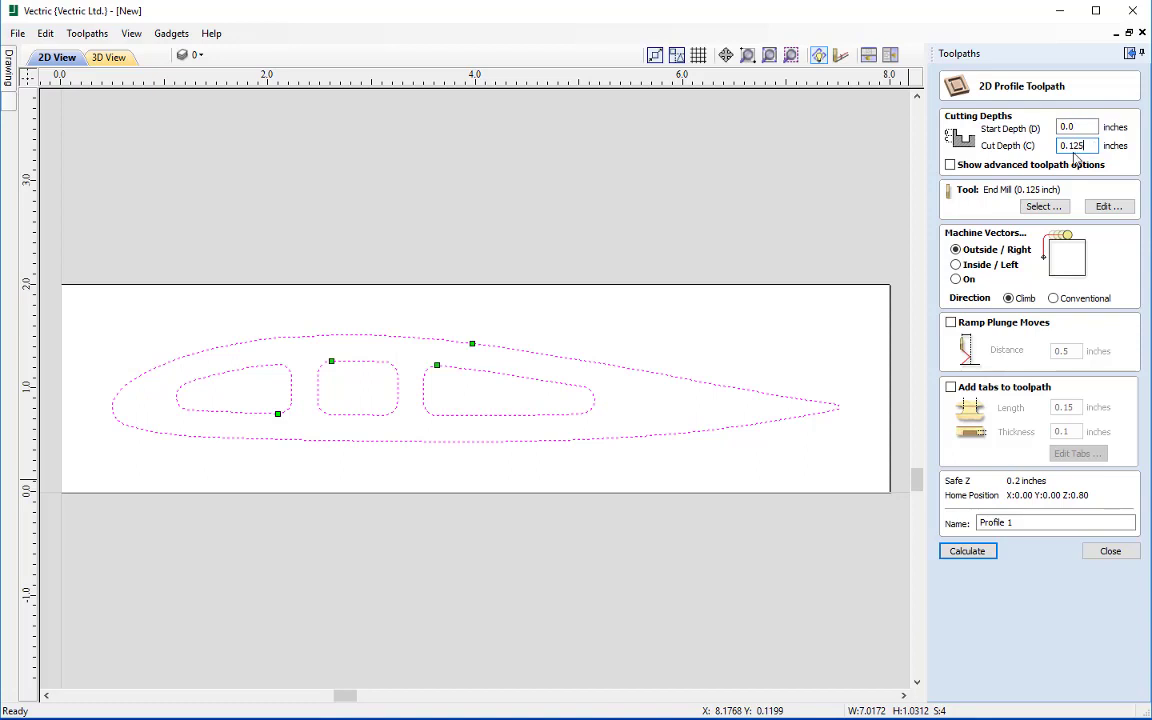
double_click(1091, 146)
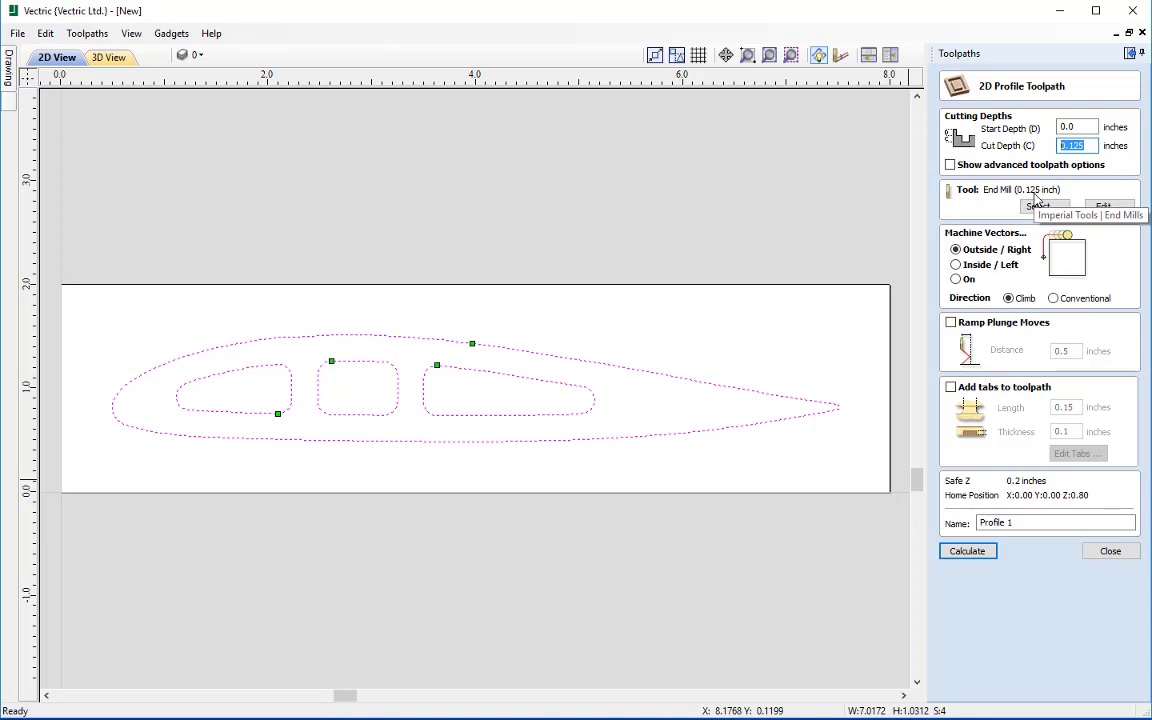
text(z)
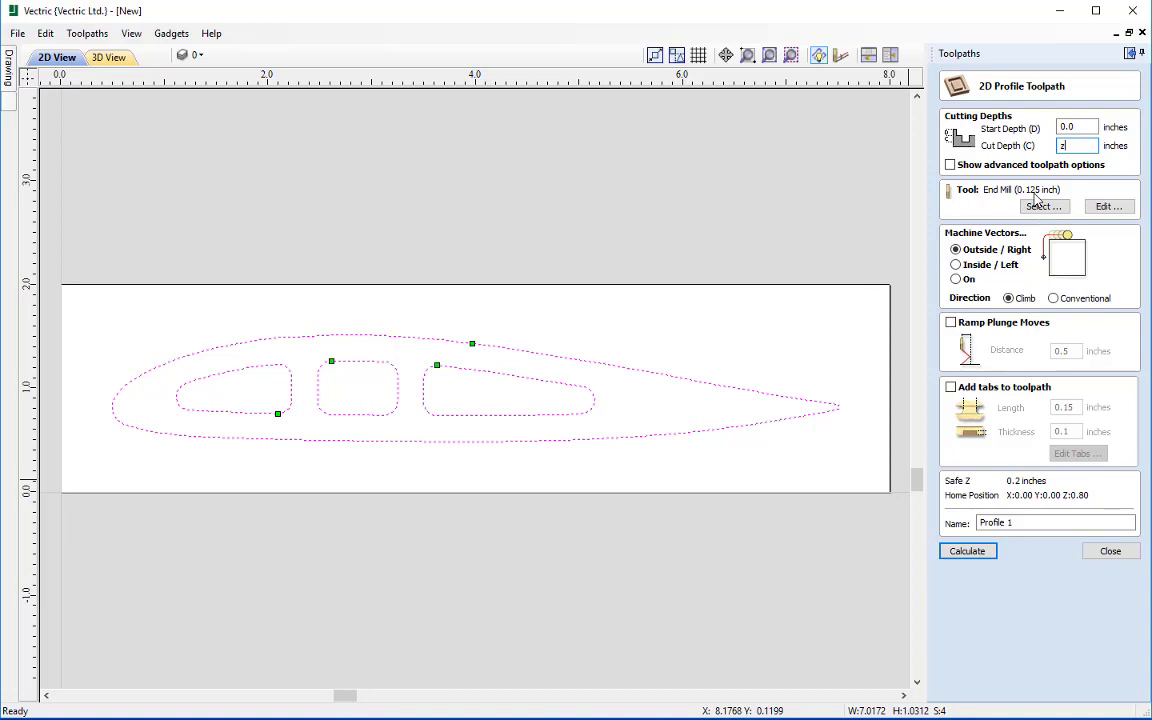
key(Tab)
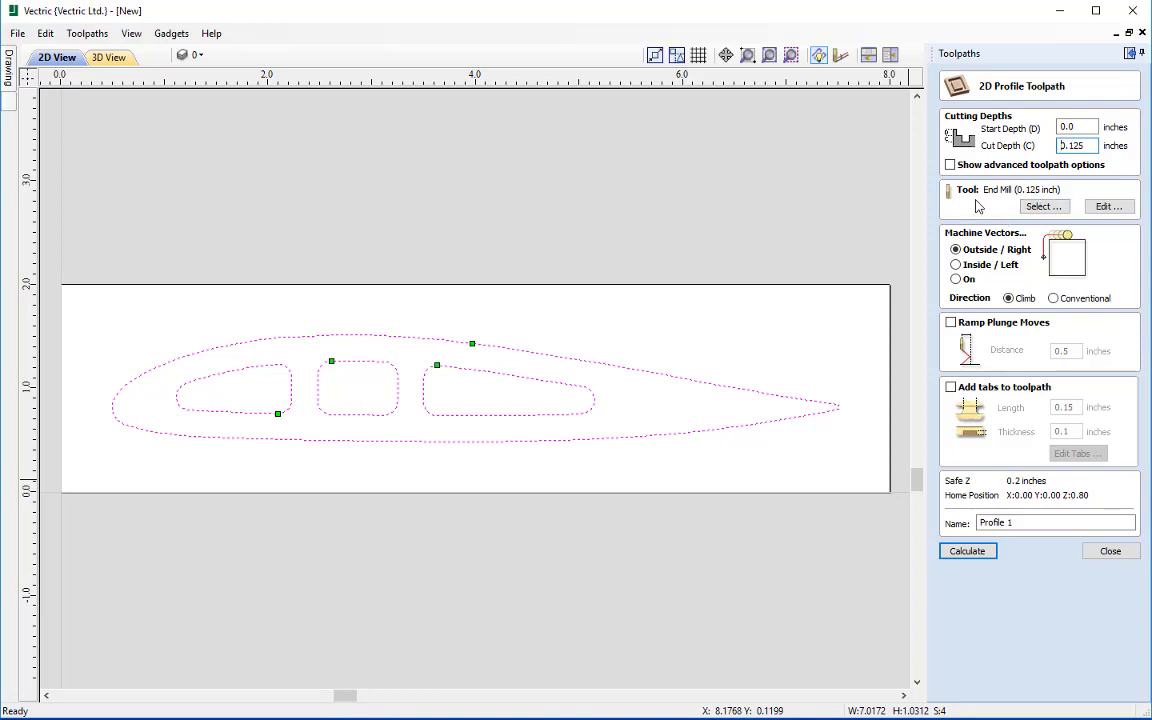
- Choose the imperial End Mill (0.125 inch) from the tool database for the profile toolpath
click(1041, 207)
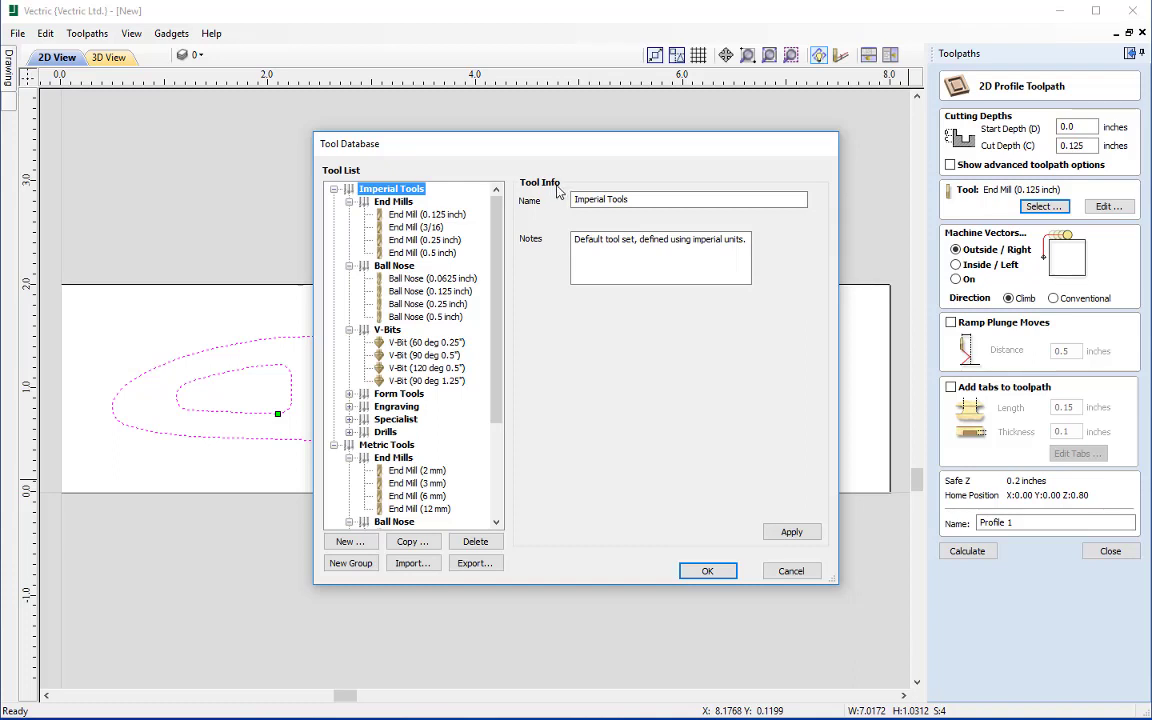
click(440, 216)
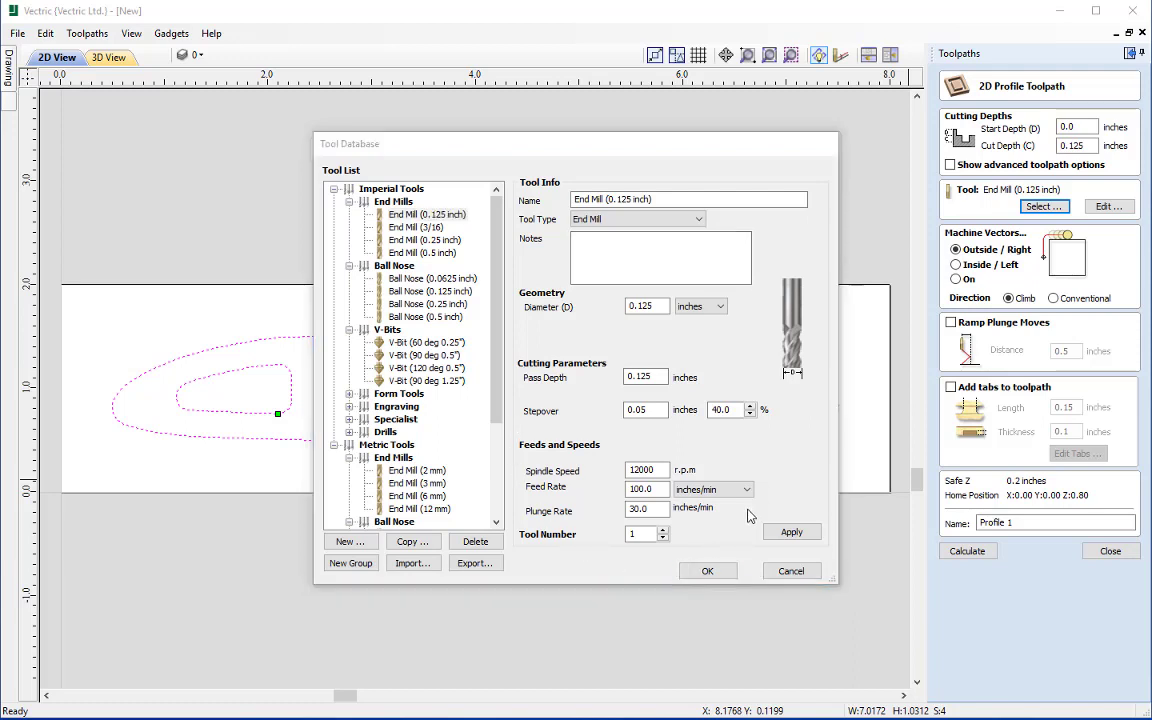
click(700, 571)
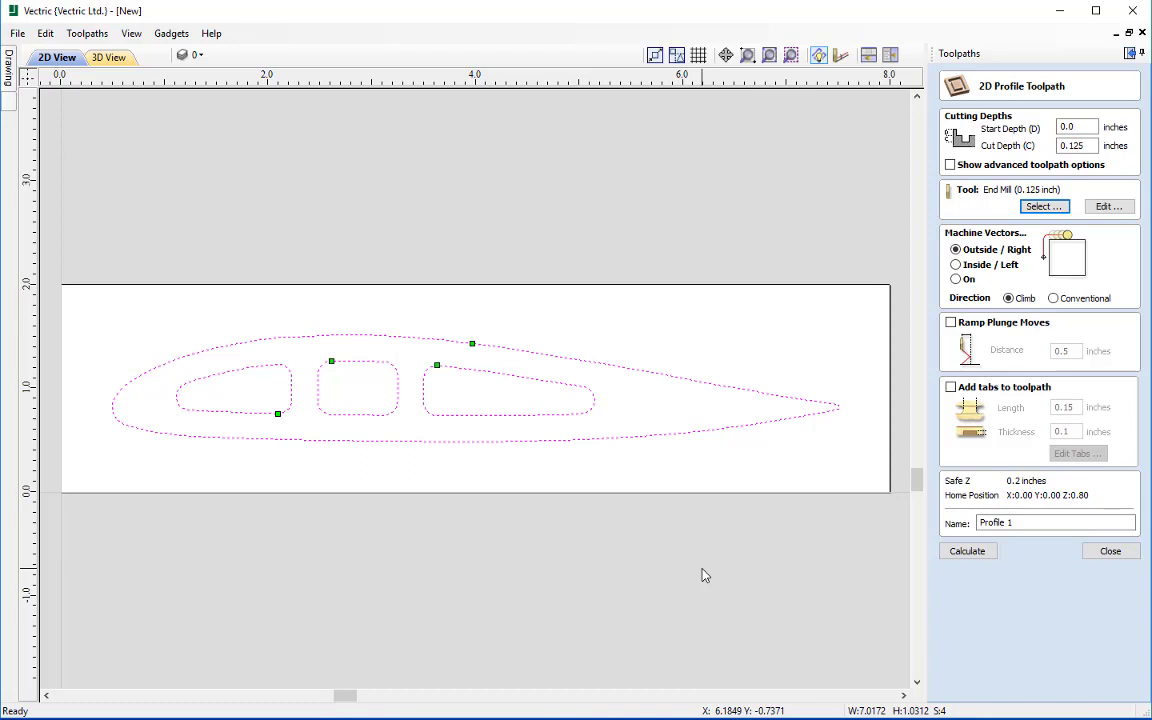
- Edit the end mill for this toolpath to a spindle speed of 8000 r.p.m and a feed rate of 80 inches/min, and recheck the settings
click(1106, 207)
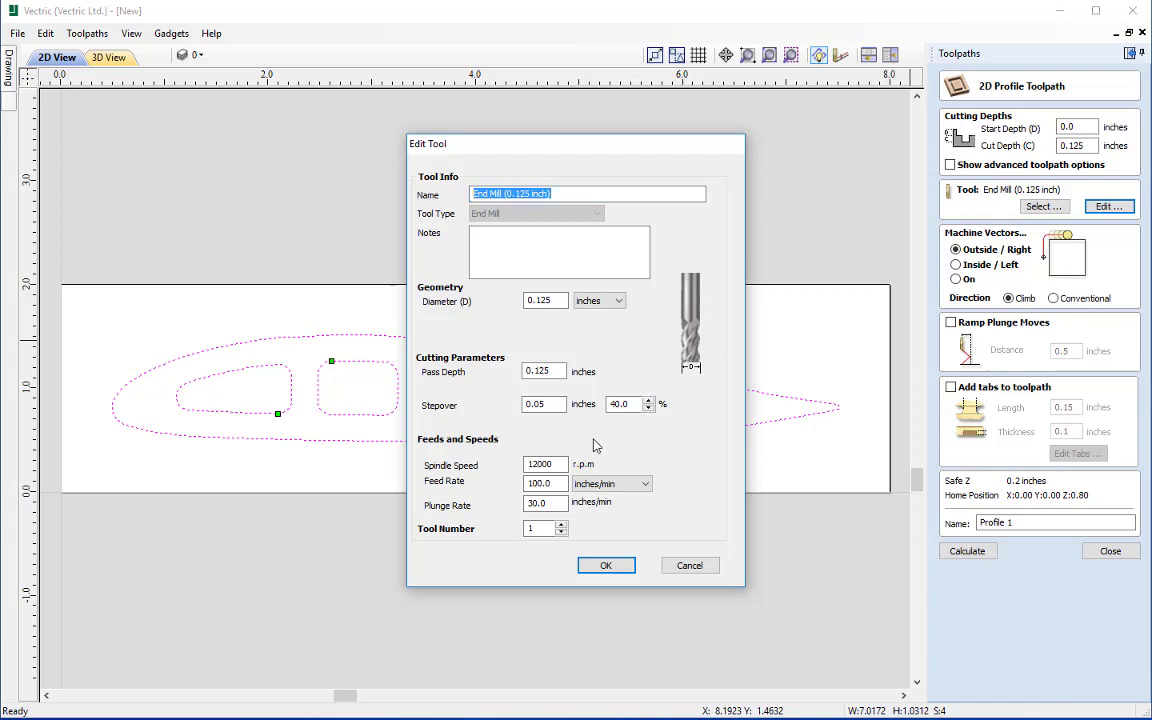
click(535, 464)
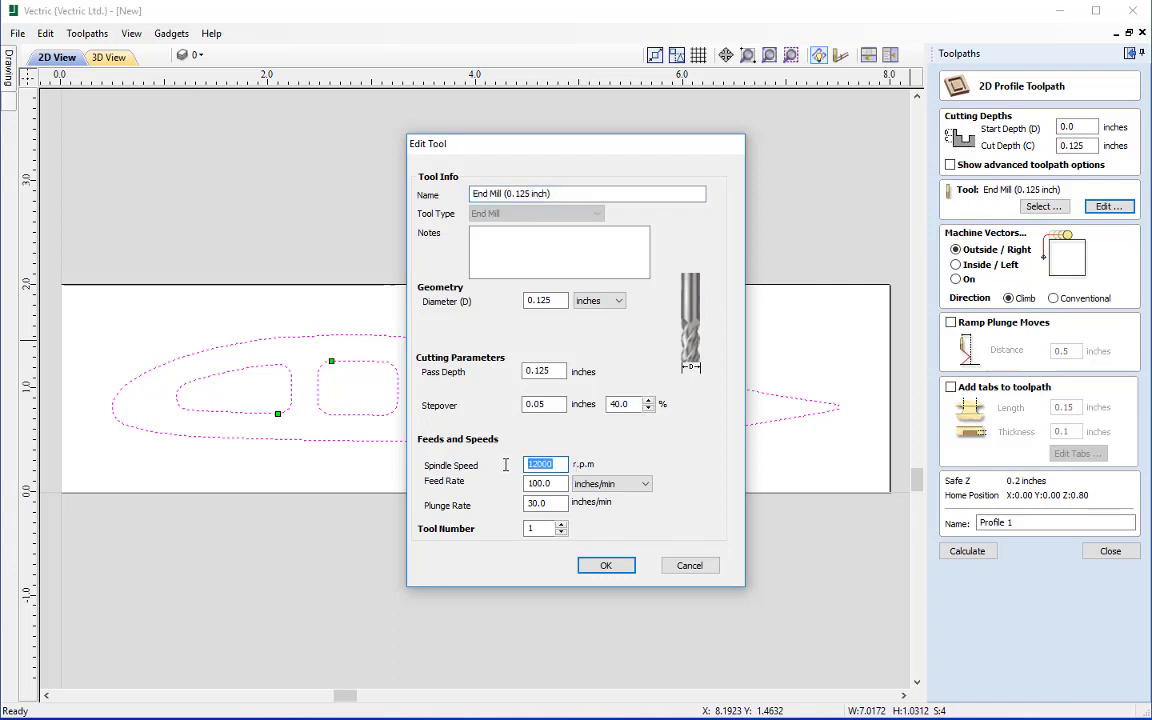
text(8000)
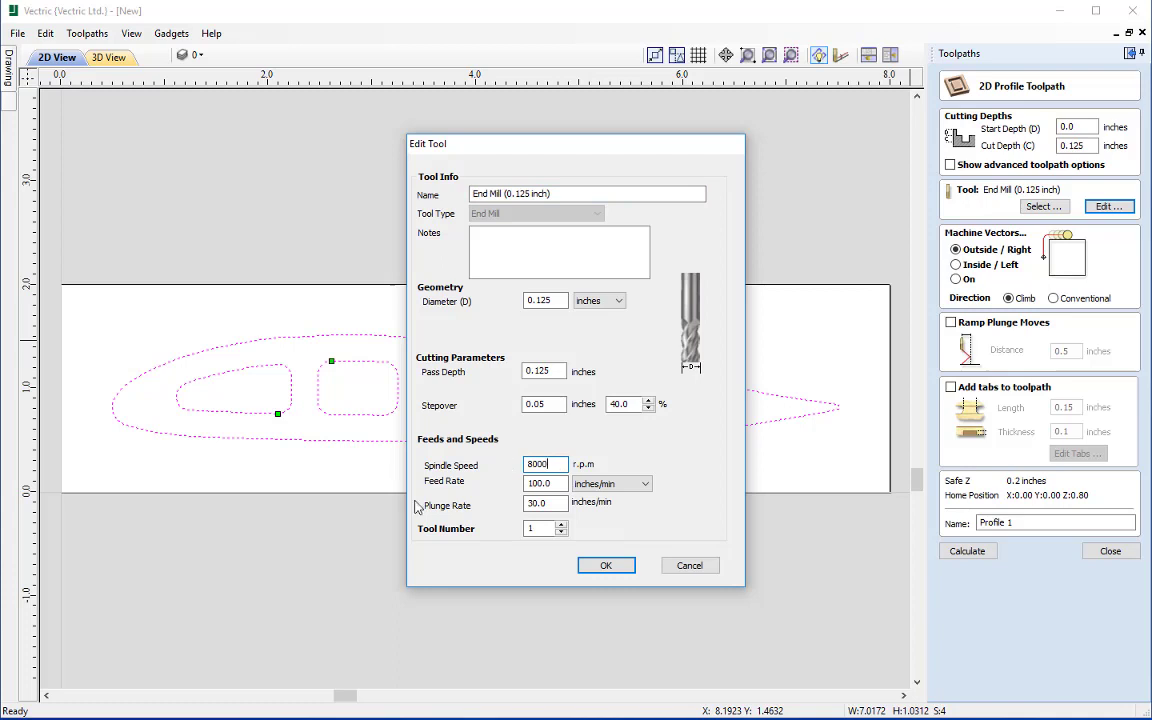
drag(552, 487, 511, 485)
text(80)
click(615, 568)
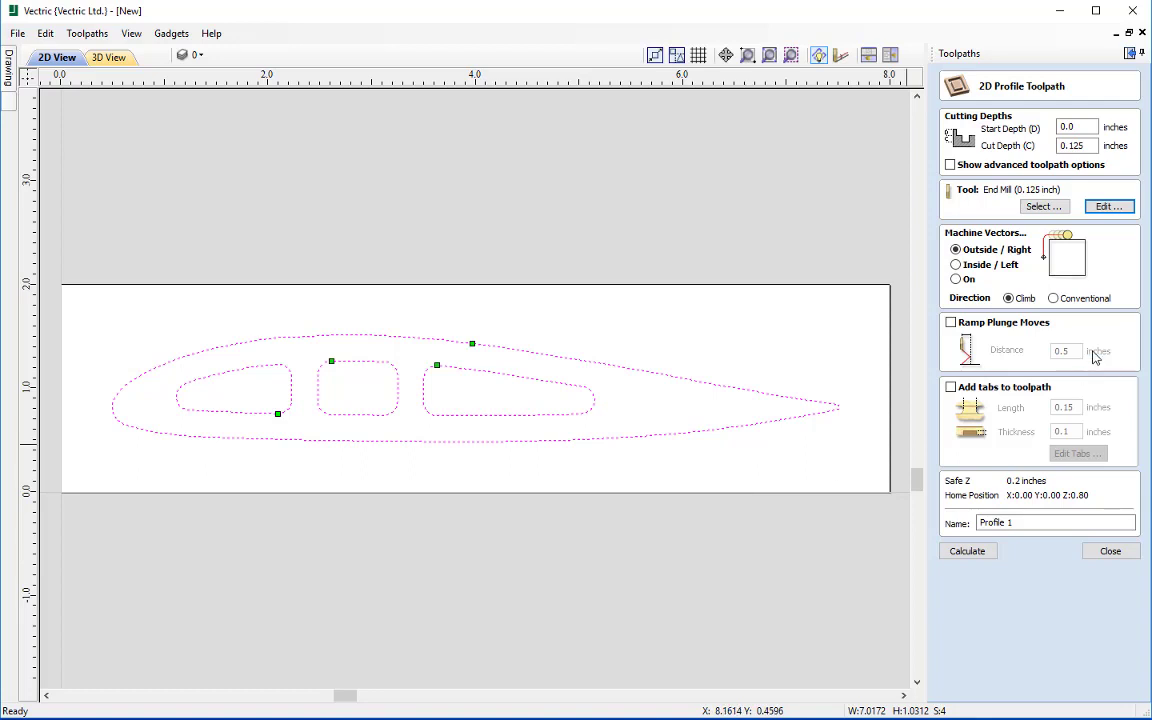
click(1106, 207)
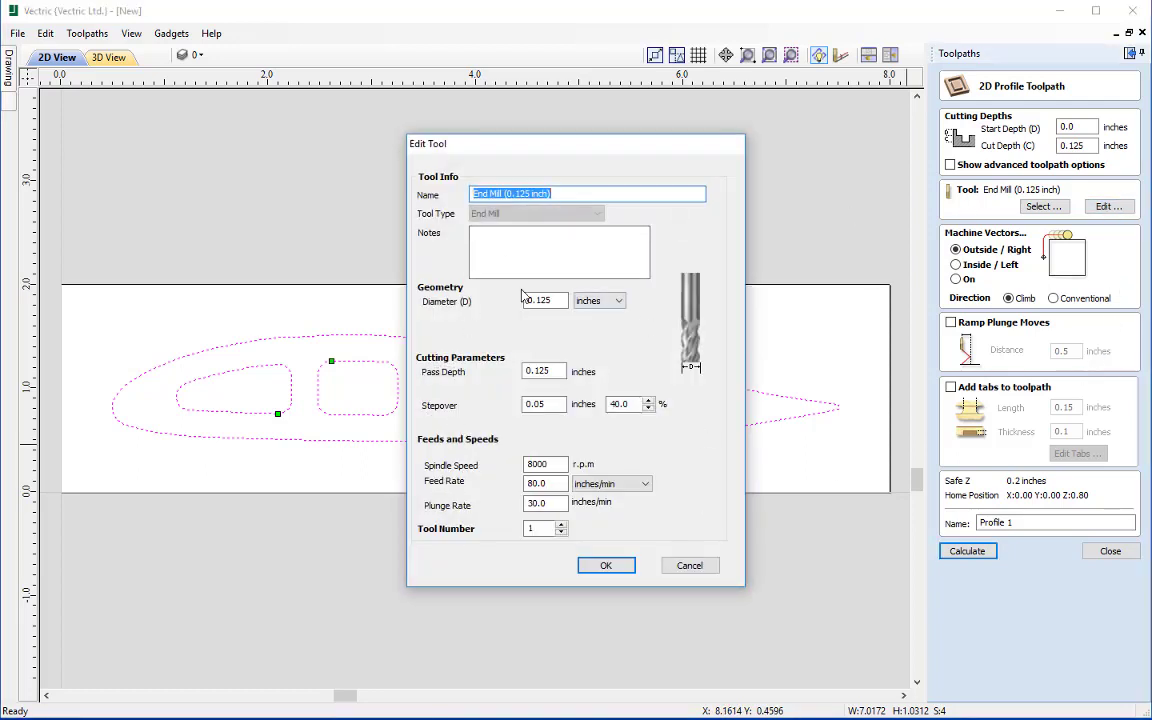
click(607, 566)
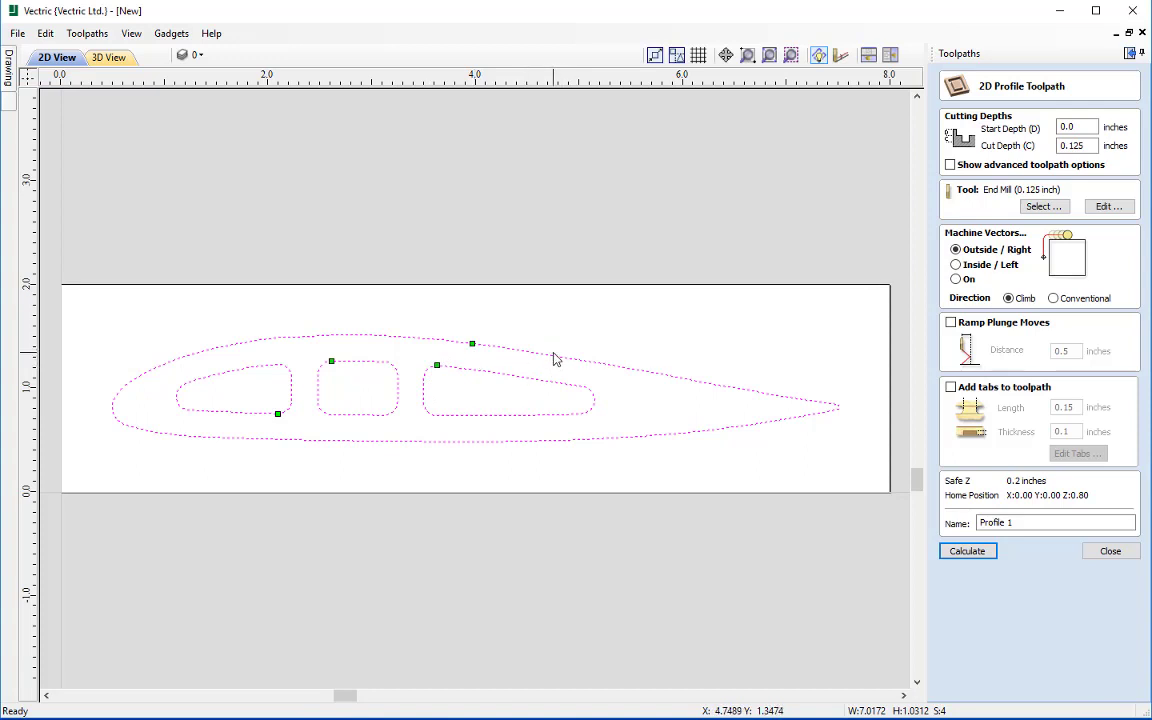
- Enable ramp plunge moves for the profile toolpath with a distance of 0.5 inches
click(950, 322)
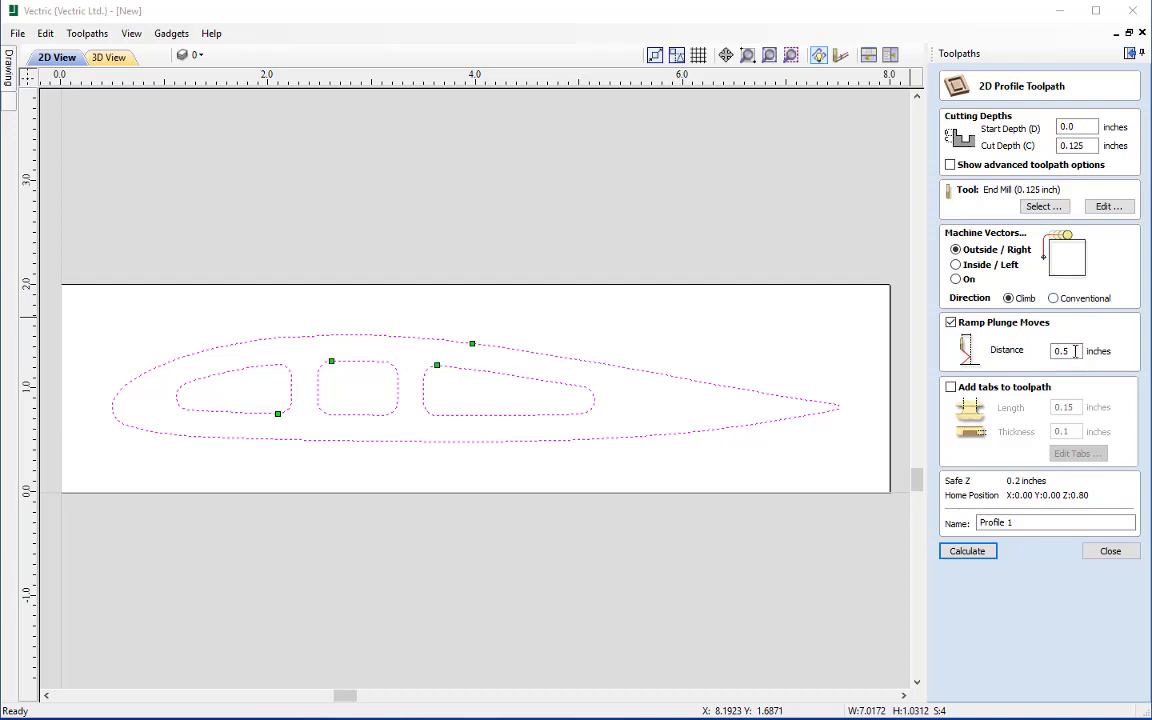
drag(1072, 351, 1036, 355)
text(0.)
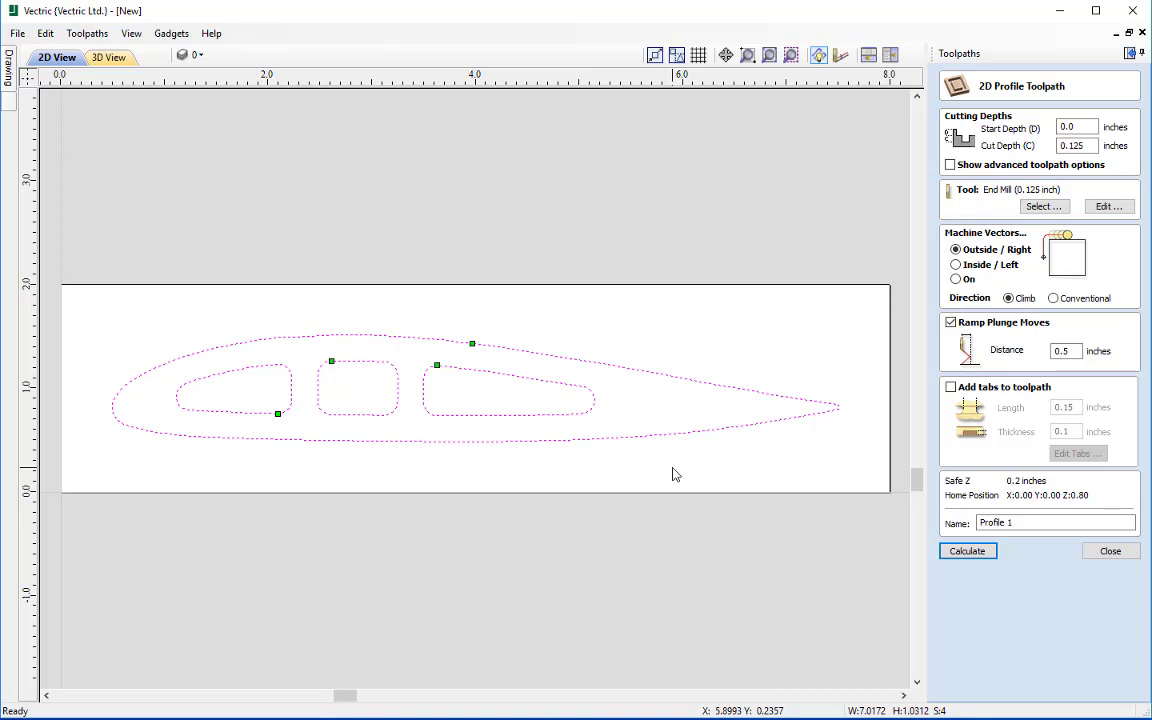
- Add tabs to the toolpath with a length of 0.15 inches and a thickness of 0.1 inches
click(951, 388)
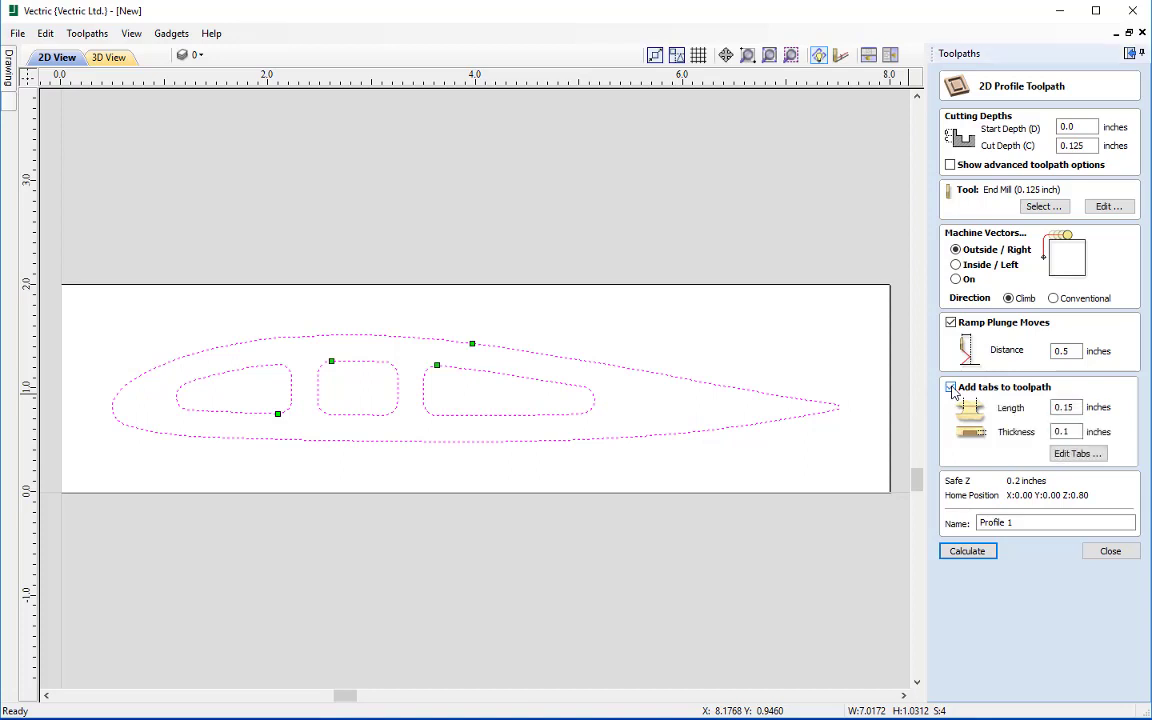
double_click(1079, 407)
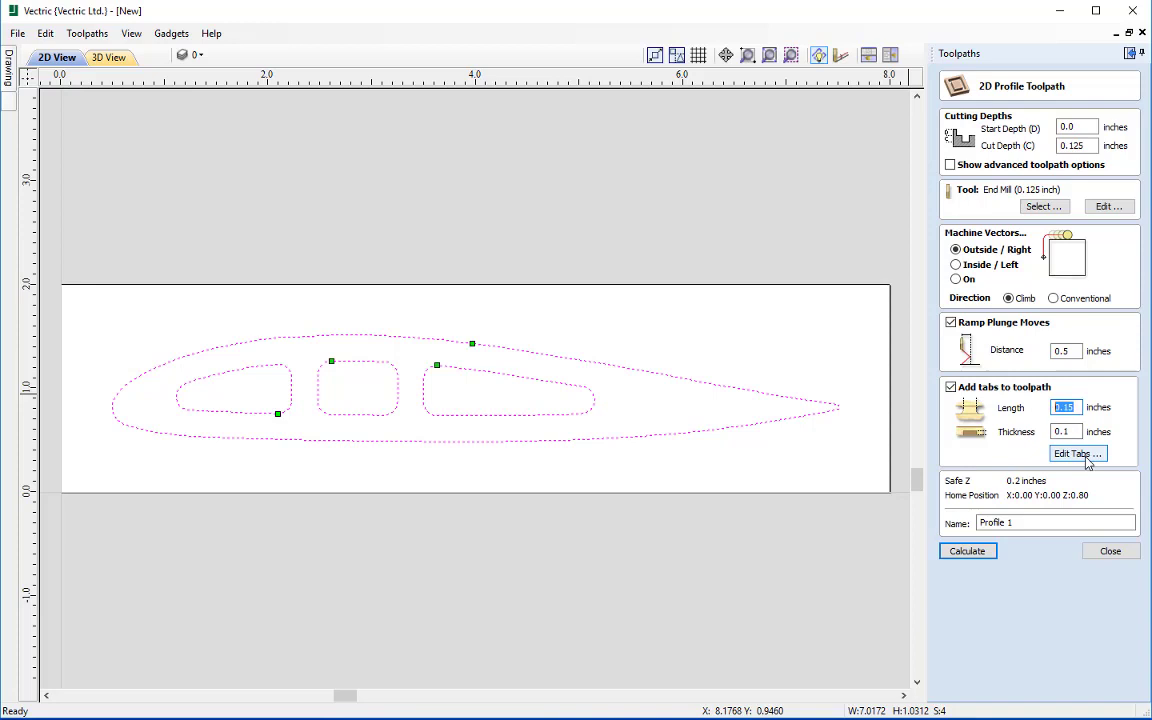
text(0.1)
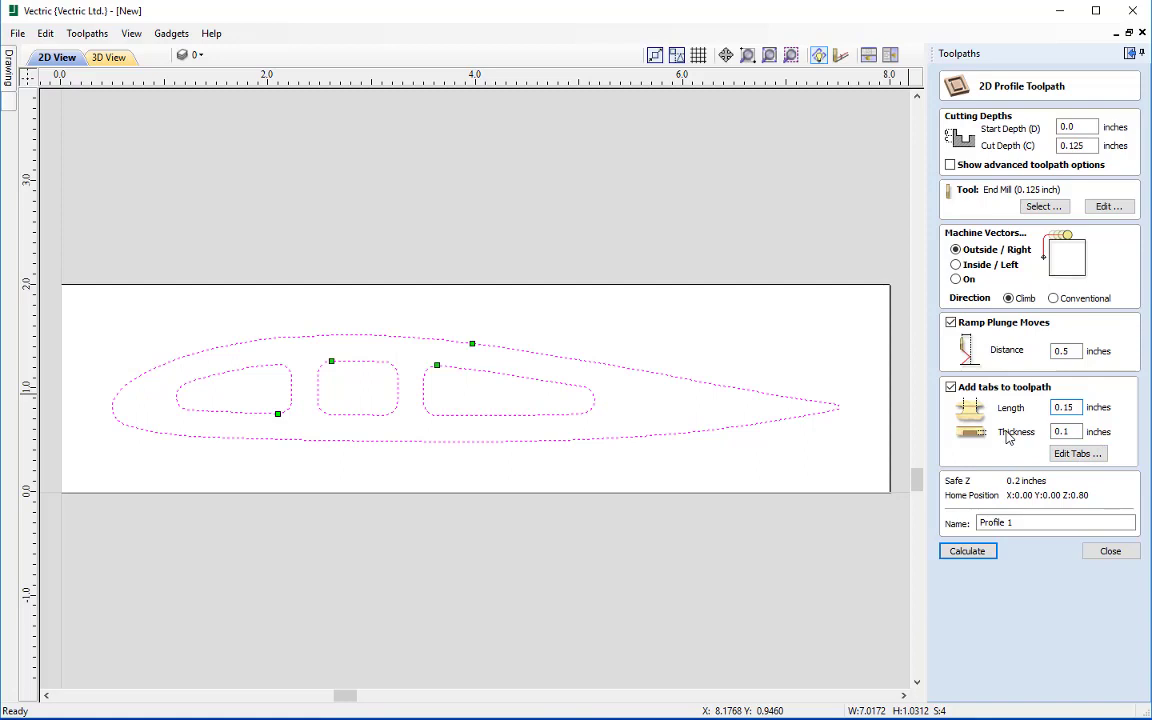
double_click(1062, 431)
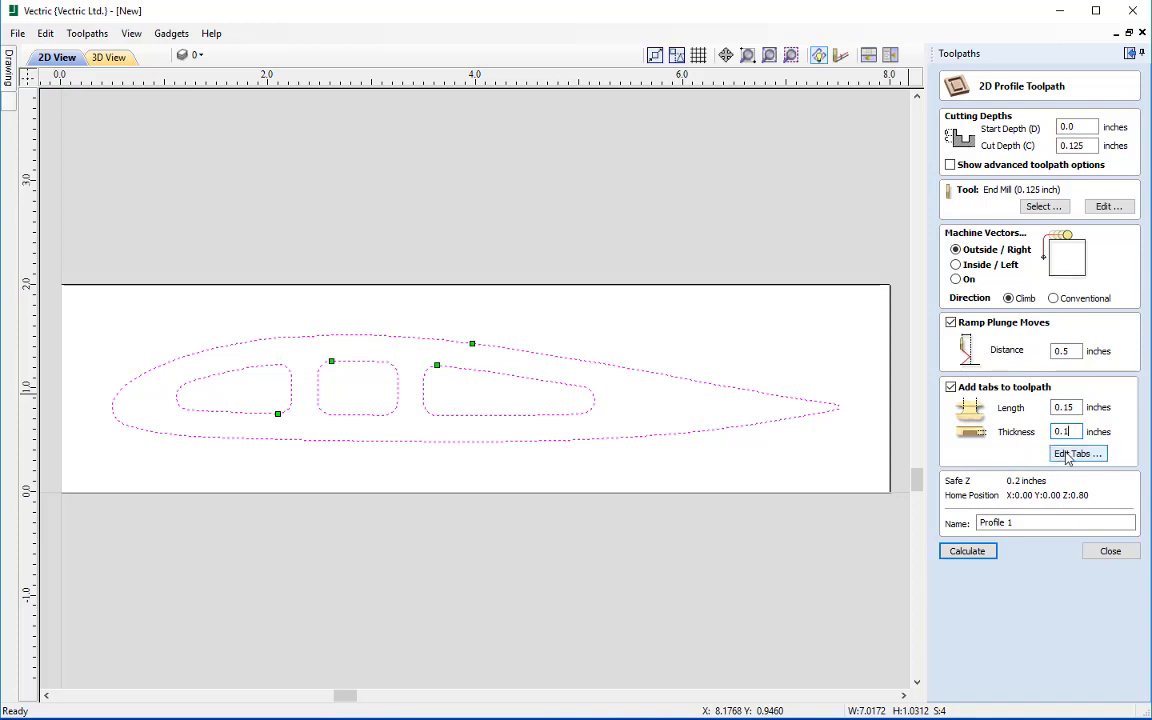
- Place four tabs on the wing outline, one each on the upper and lower edges near the nose and toward the tail
click(1067, 455)
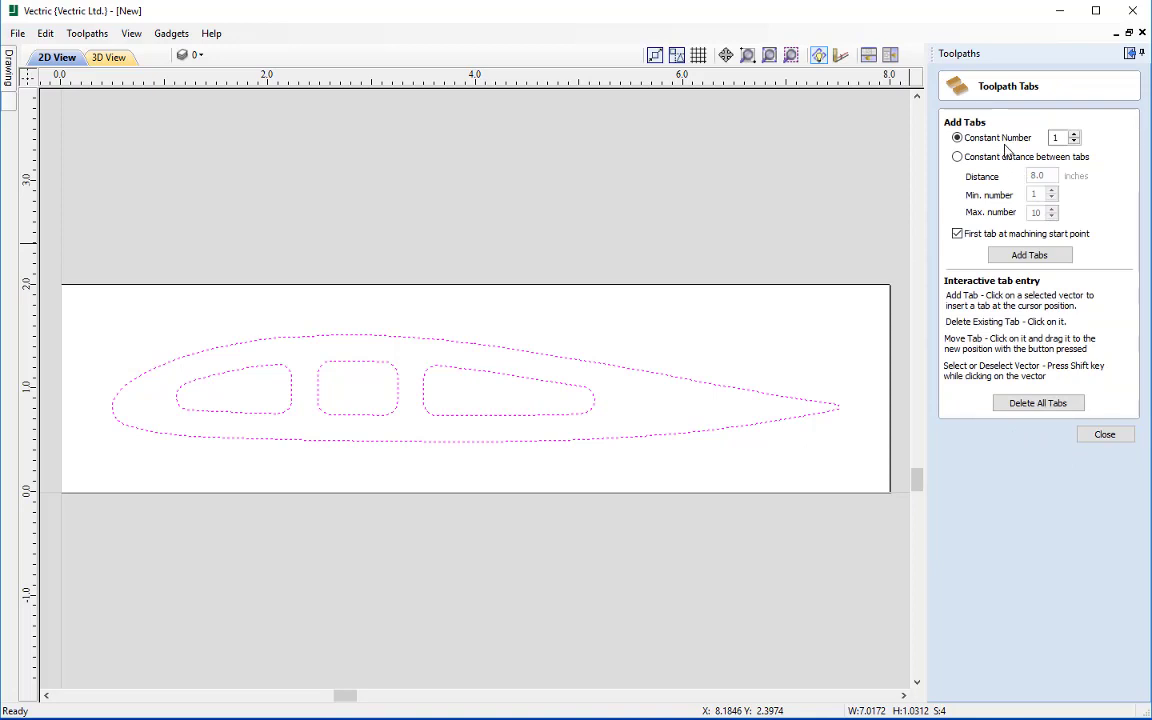
click(650, 372)
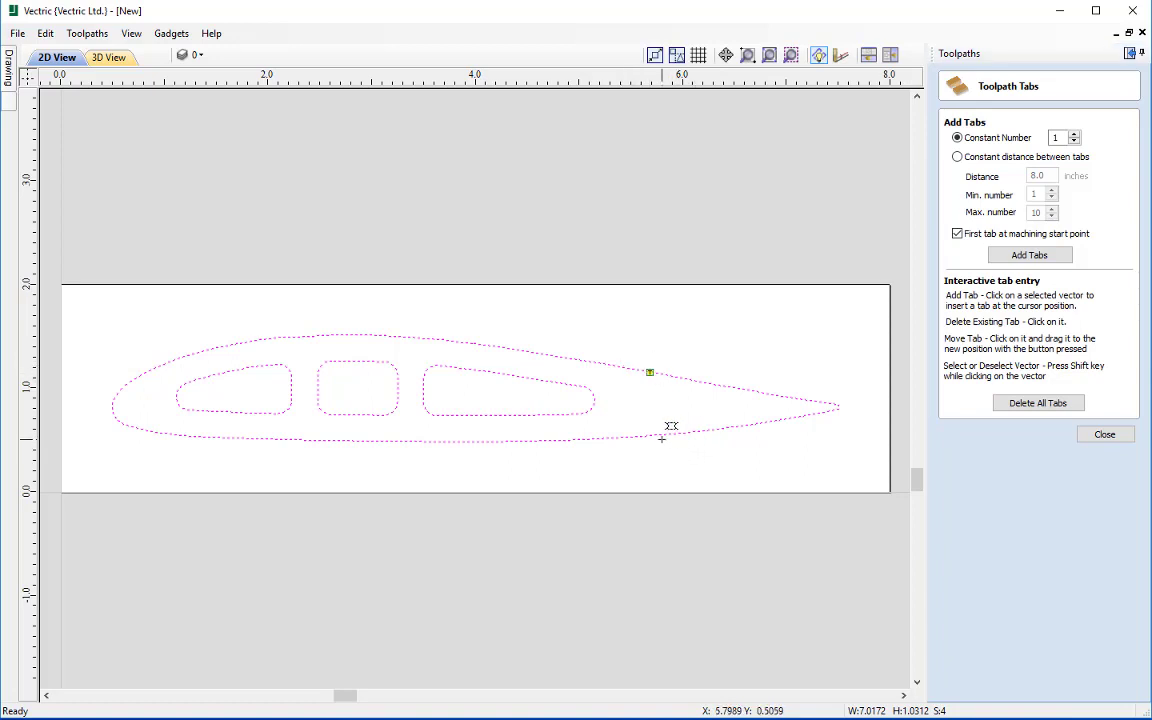
click(655, 437)
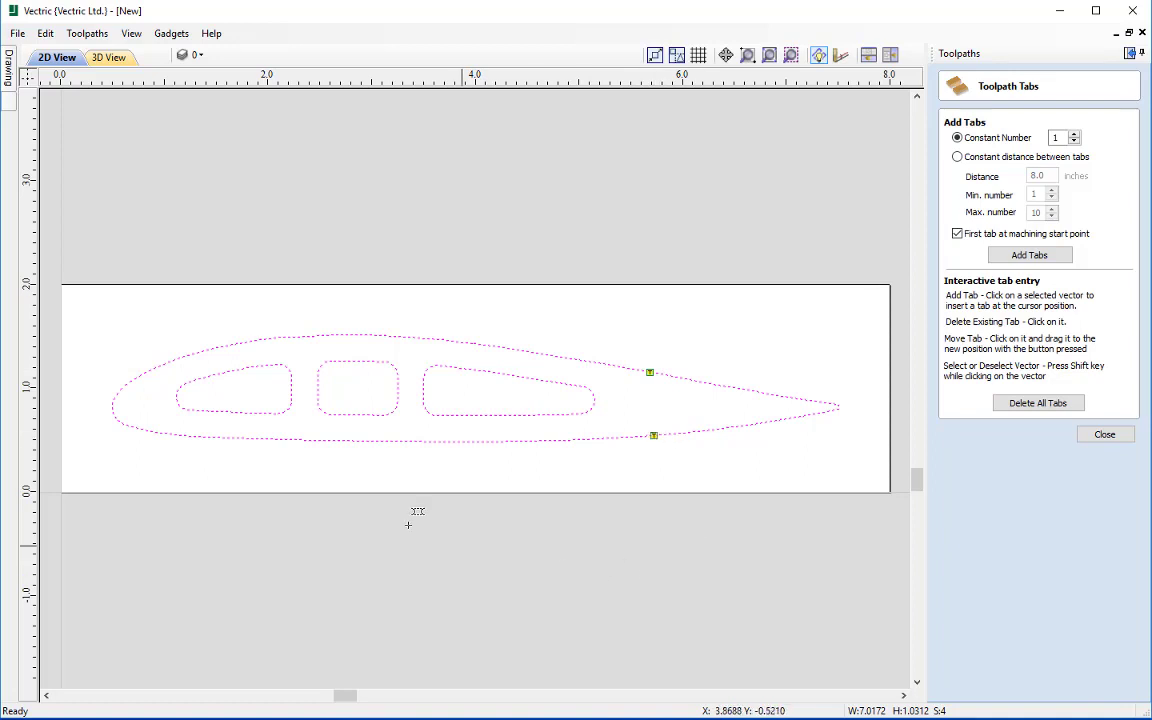
click(190, 436)
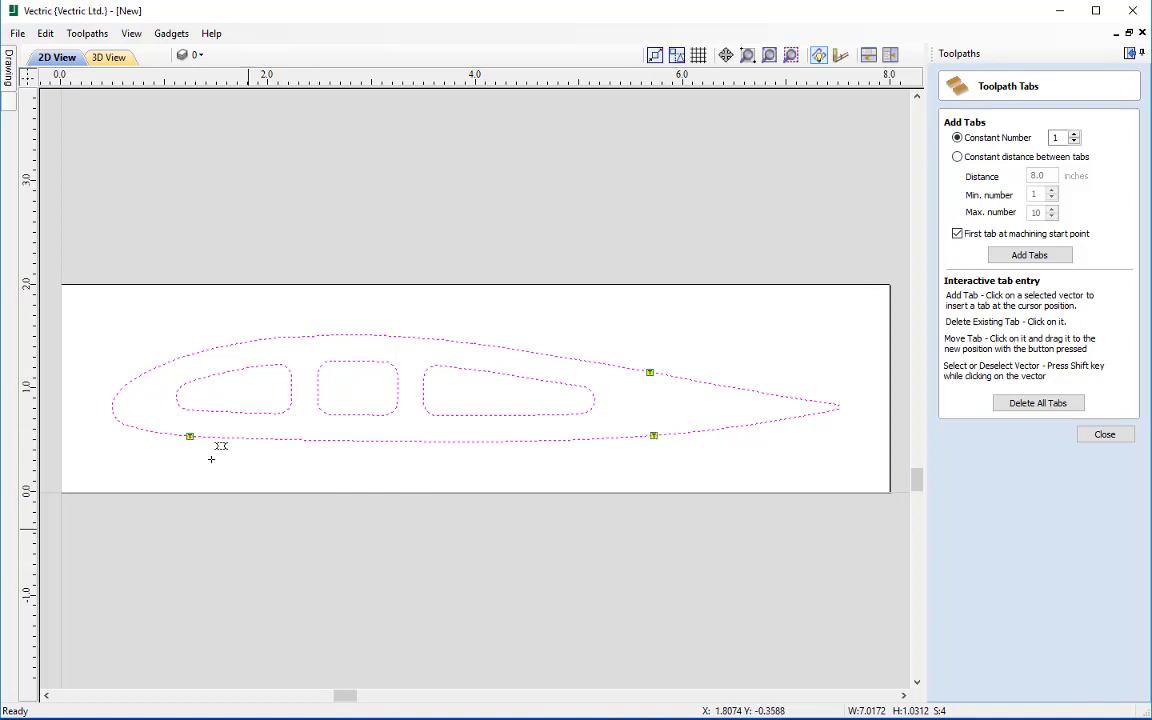
click(186, 354)
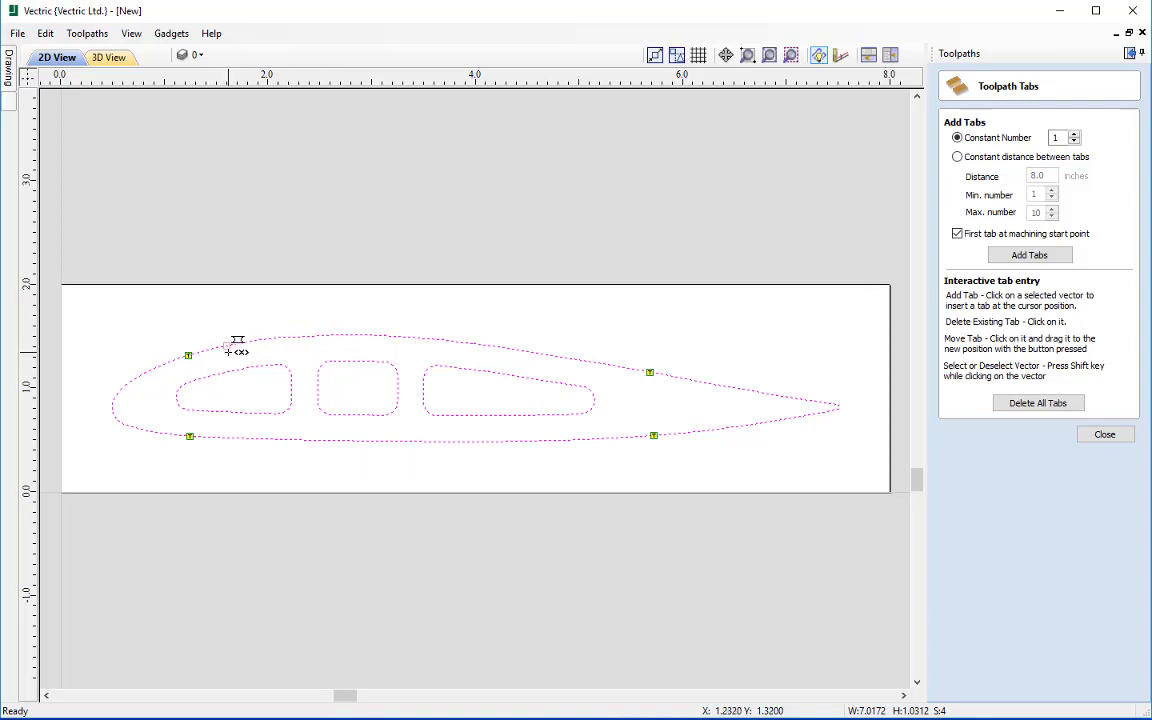
- Try moving the upper nose tab back along the wing outline, undo the move and finish editing the tabs
drag(228, 351, 300, 336)
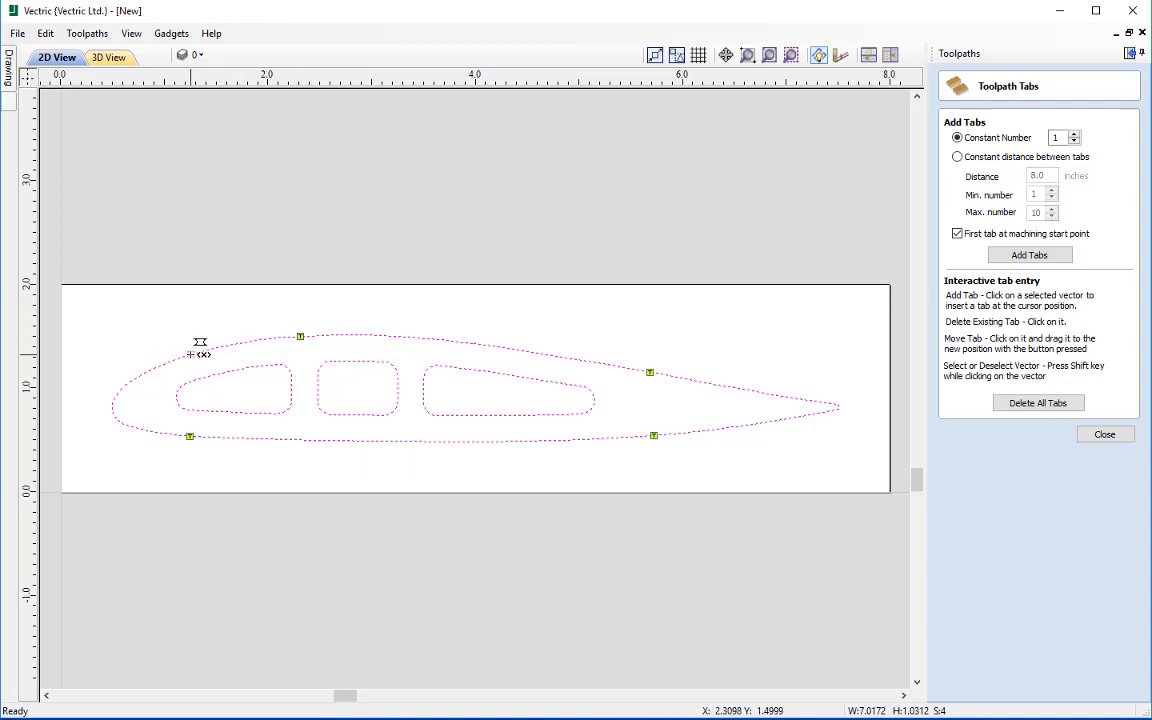
key(ctrl+z)
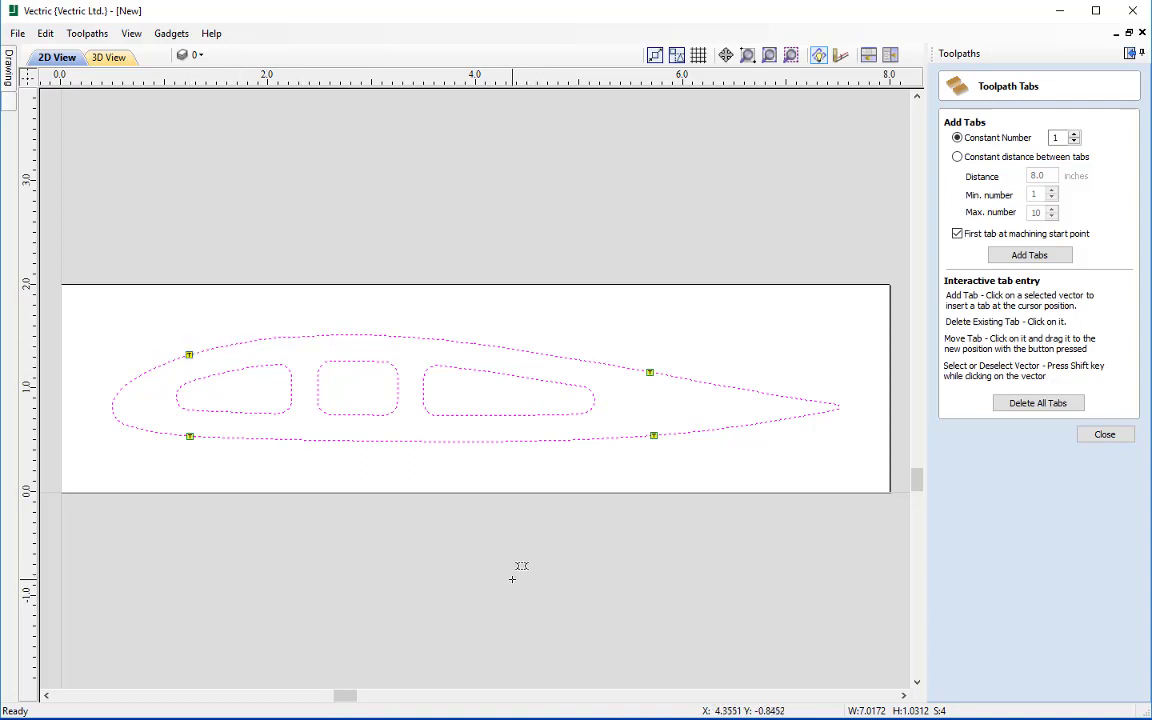
click(1105, 435)
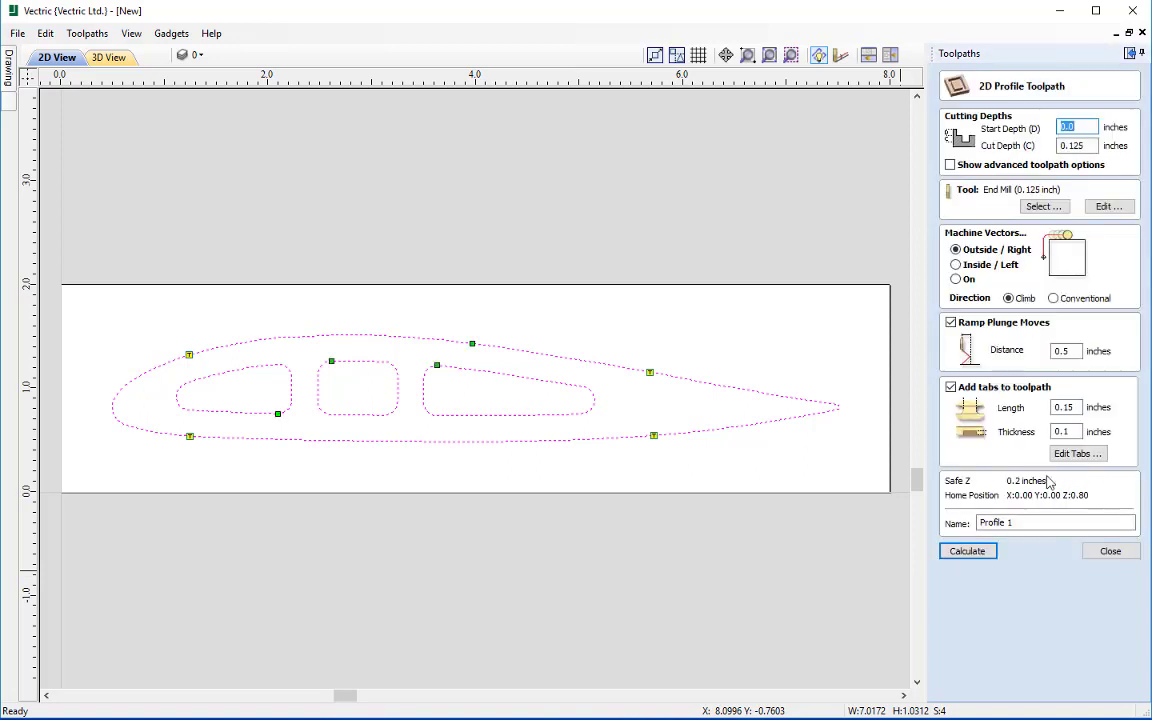
- Name the toolpath Profile Cut Out 0.125EM and calculate it
click(1029, 524)
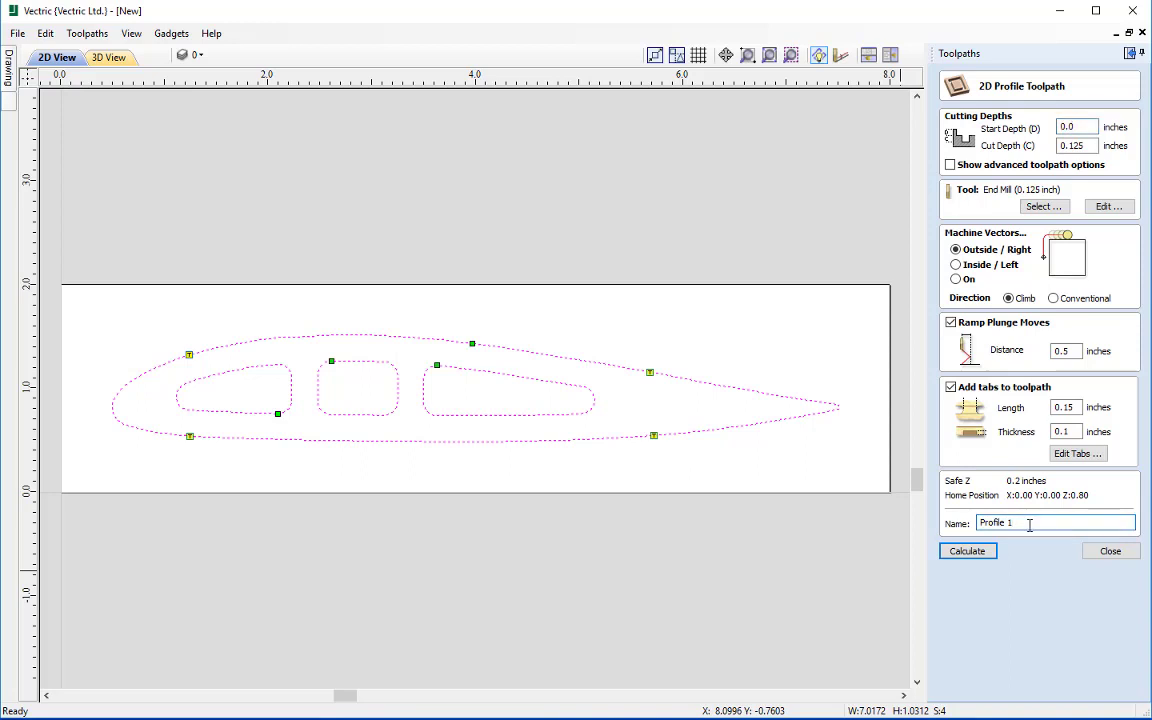
text(Cut Out)
text(0.125EM)
click(967, 551)
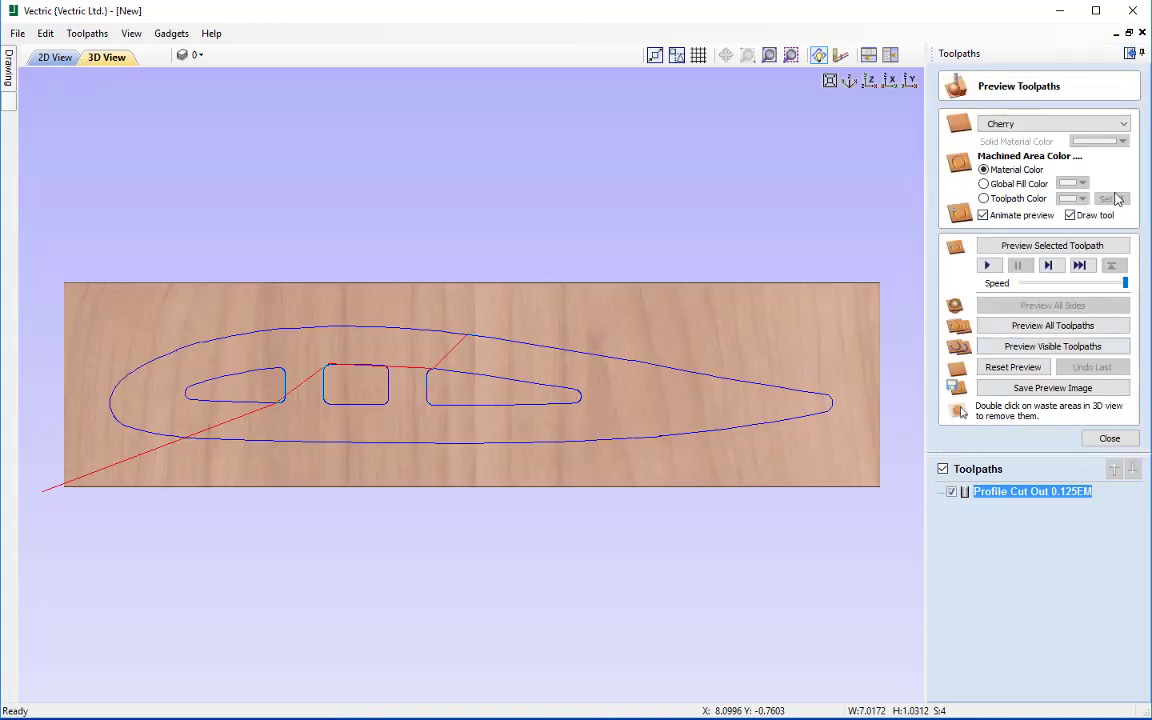
- Compare the 2D and 3D views of the wing spar job, ending in the 3D view
click(58, 58)
click(100, 59)
click(72, 60)
click(104, 58)
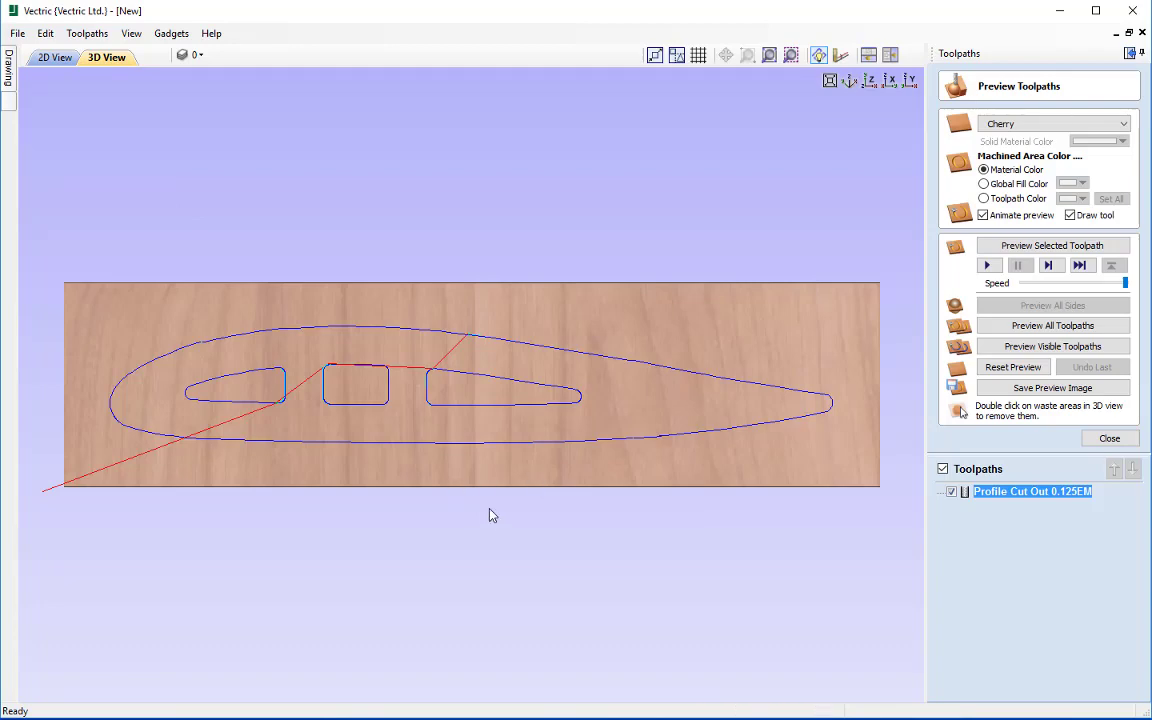
- Inspect the calculated cut-out toolpath at an angle in 3D, hiding it and showing it again
drag(489, 515, 437, 330)
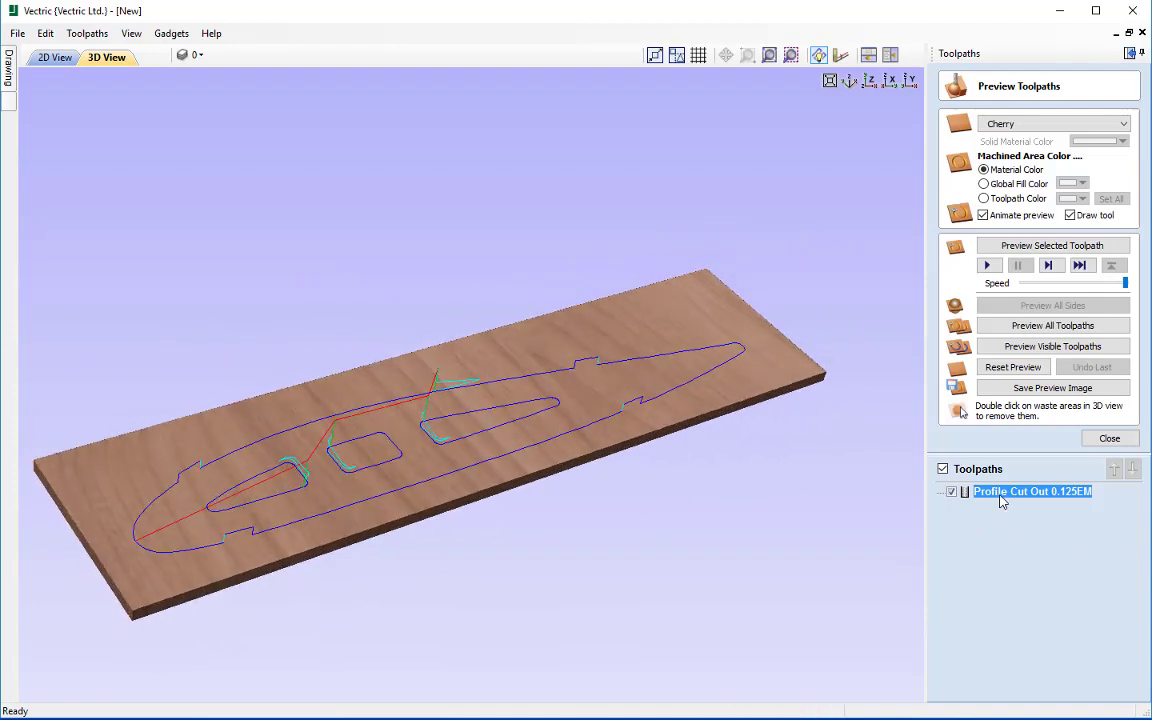
click(951, 491)
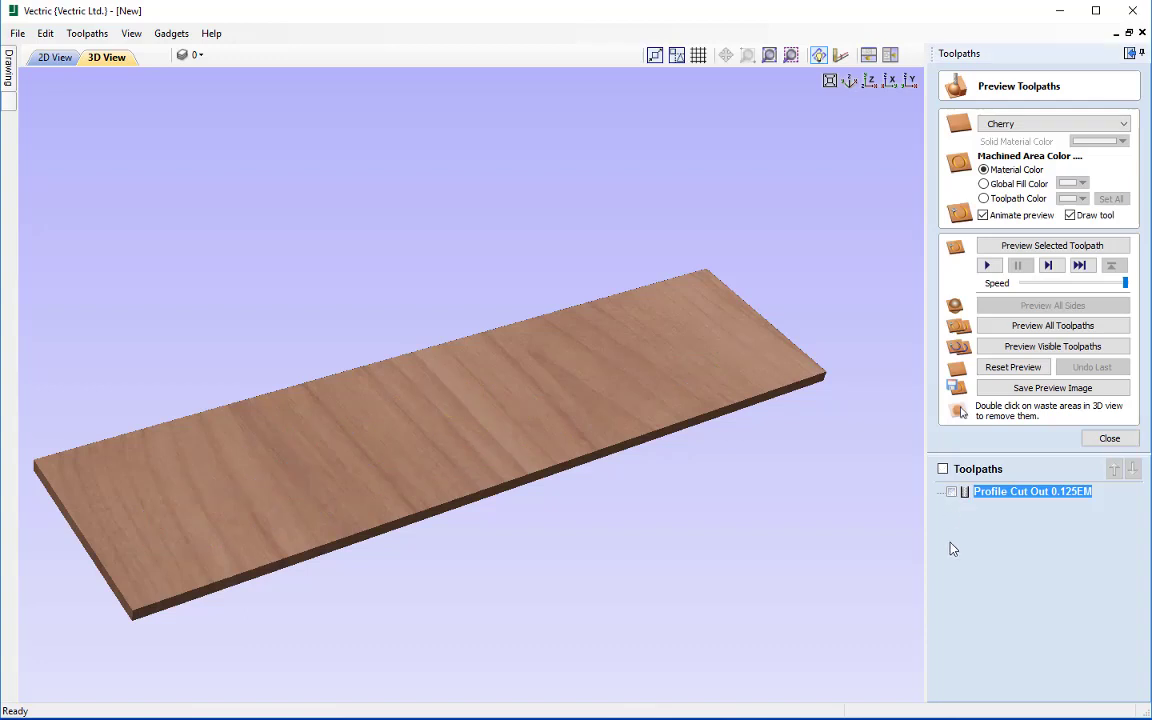
click(951, 491)
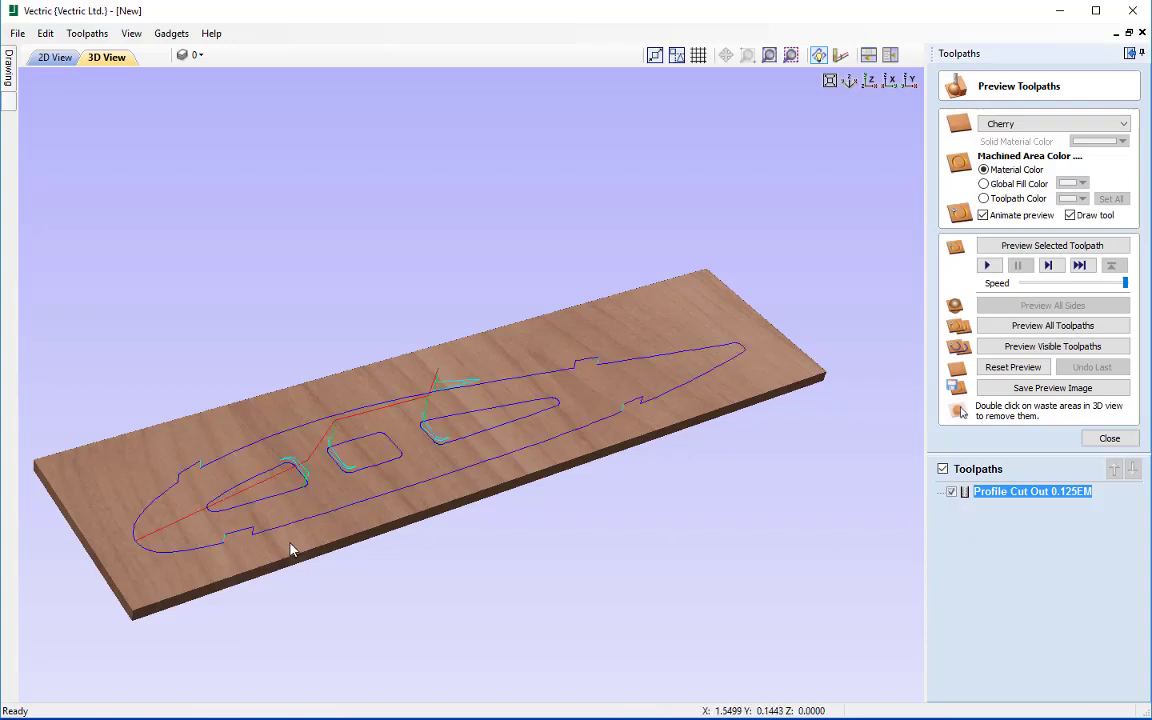
- Inspect the toolpath's ramps and tabs in 3D, then simulate cutting Profile Cut Out 0.125EM viewed from directly above
drag(349, 525, 391, 540)
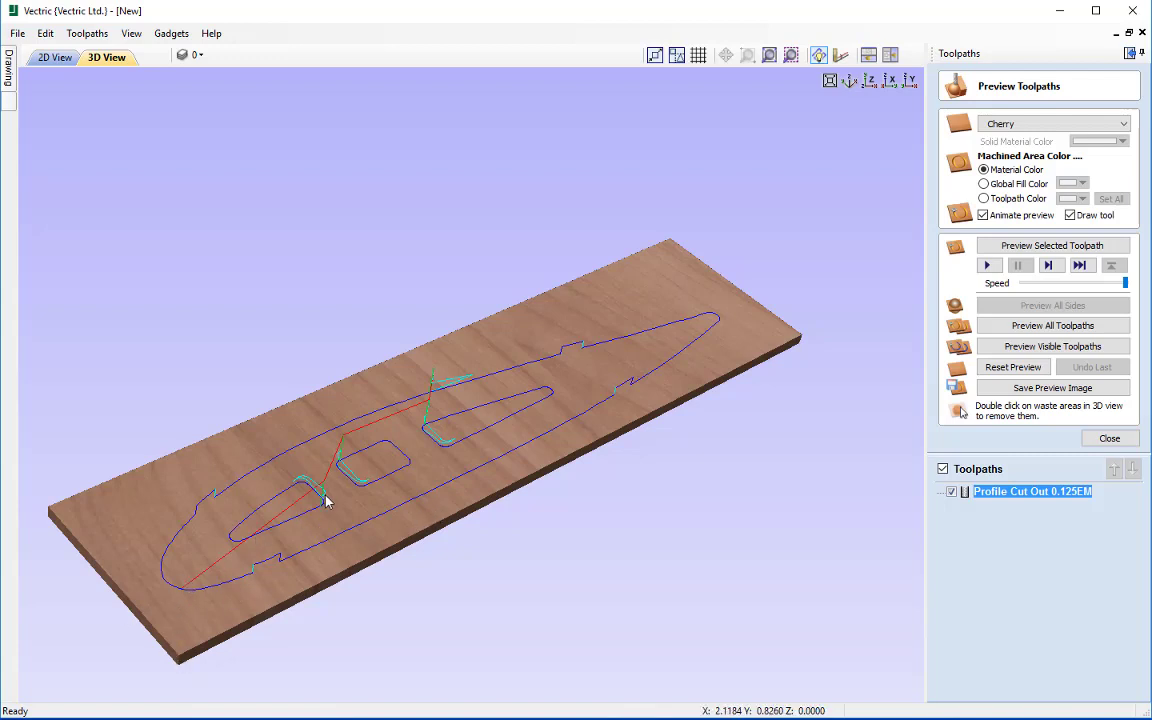
scroll(324, 540, up, 5)
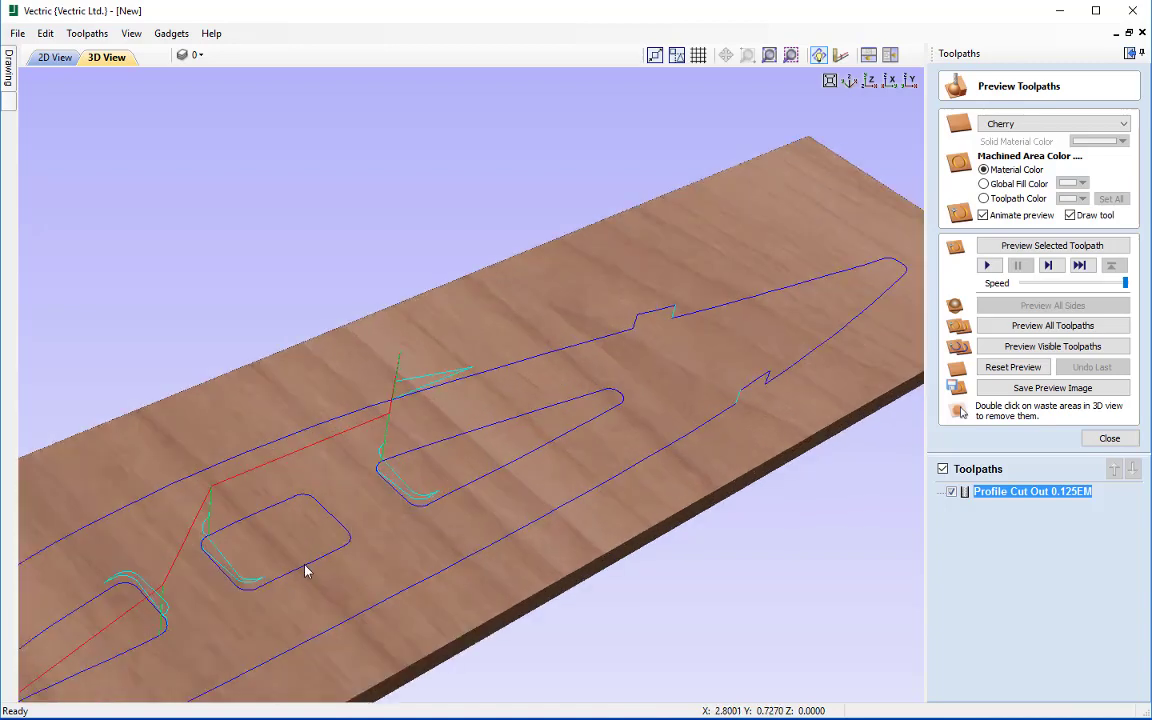
drag(340, 550, 379, 456)
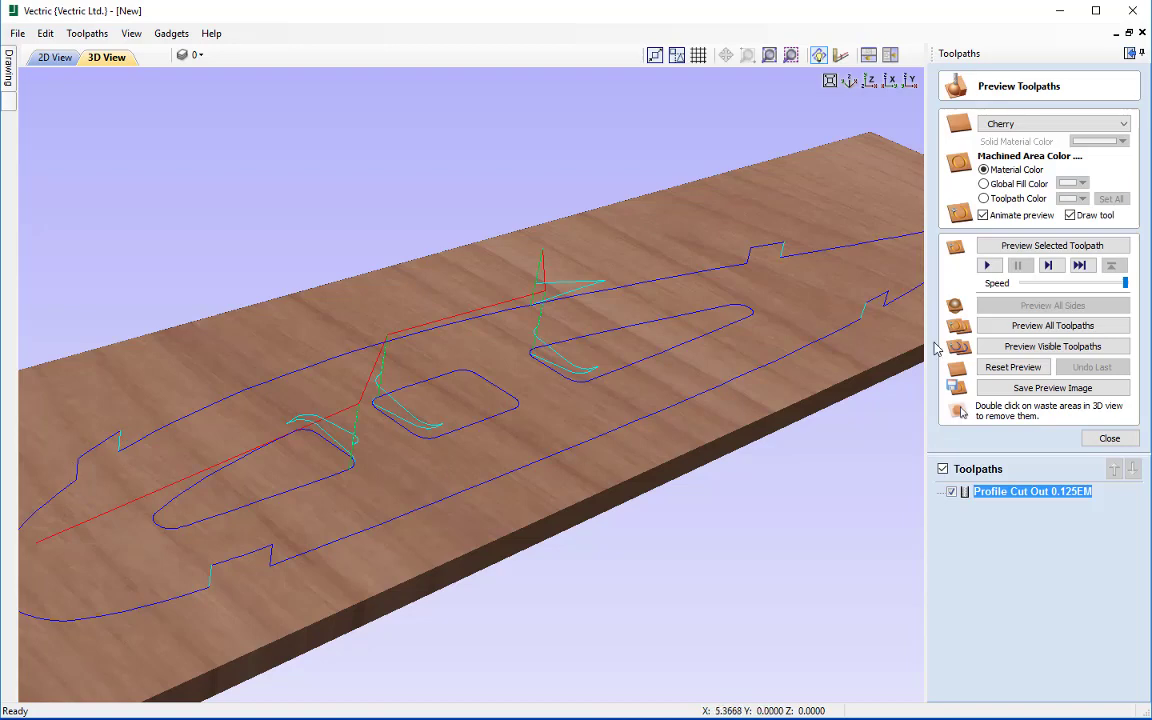
click(870, 81)
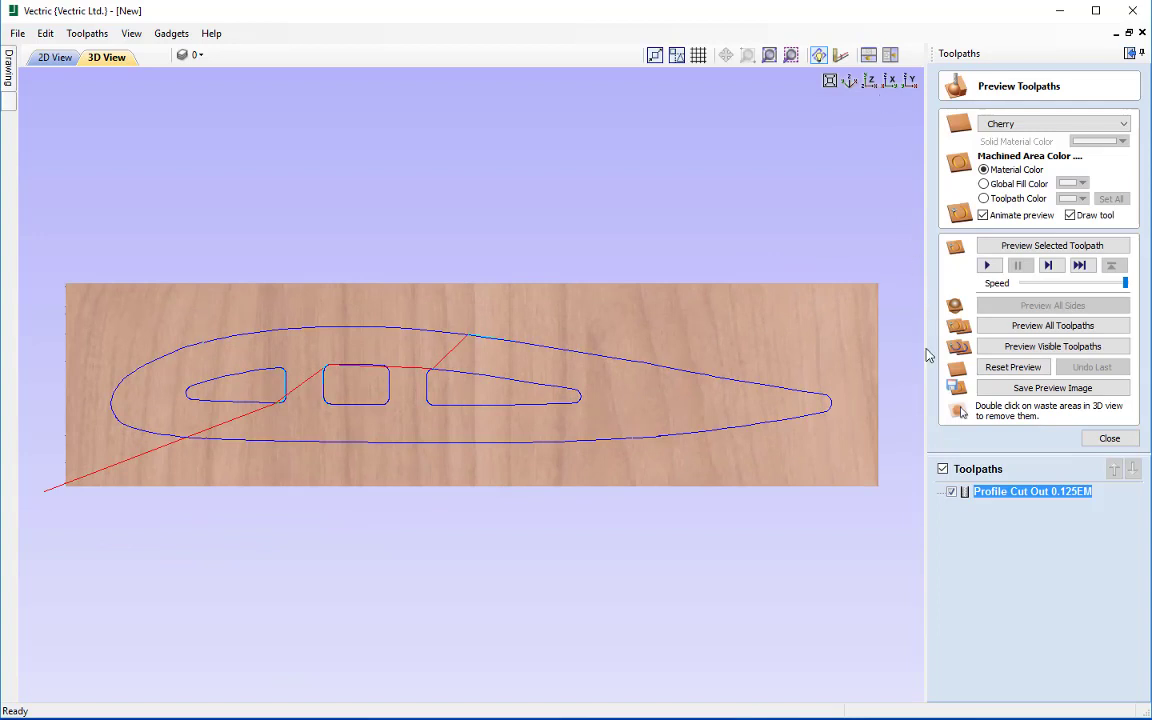
mouse_move(1012, 498)
click(1015, 246)
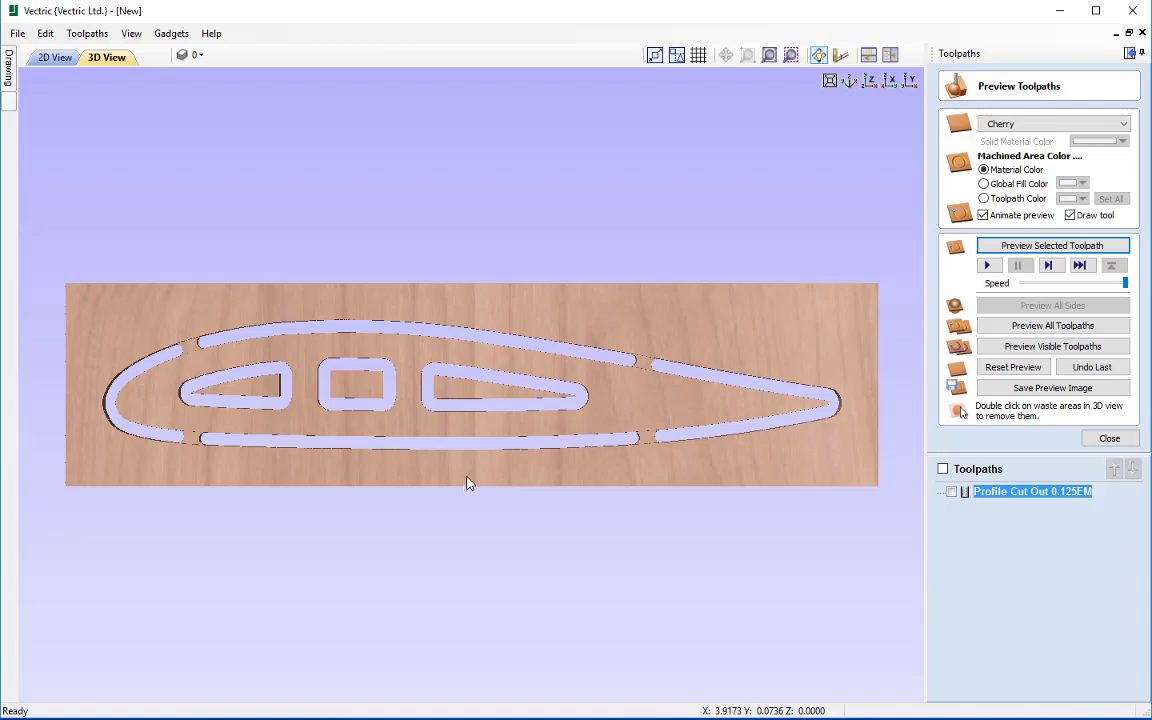
- Remove the loose waste pieces from the middle and rear cutouts in the preview and inspect the spar at an angle
drag(468, 481, 442, 411)
drag(773, 310, 663, 357)
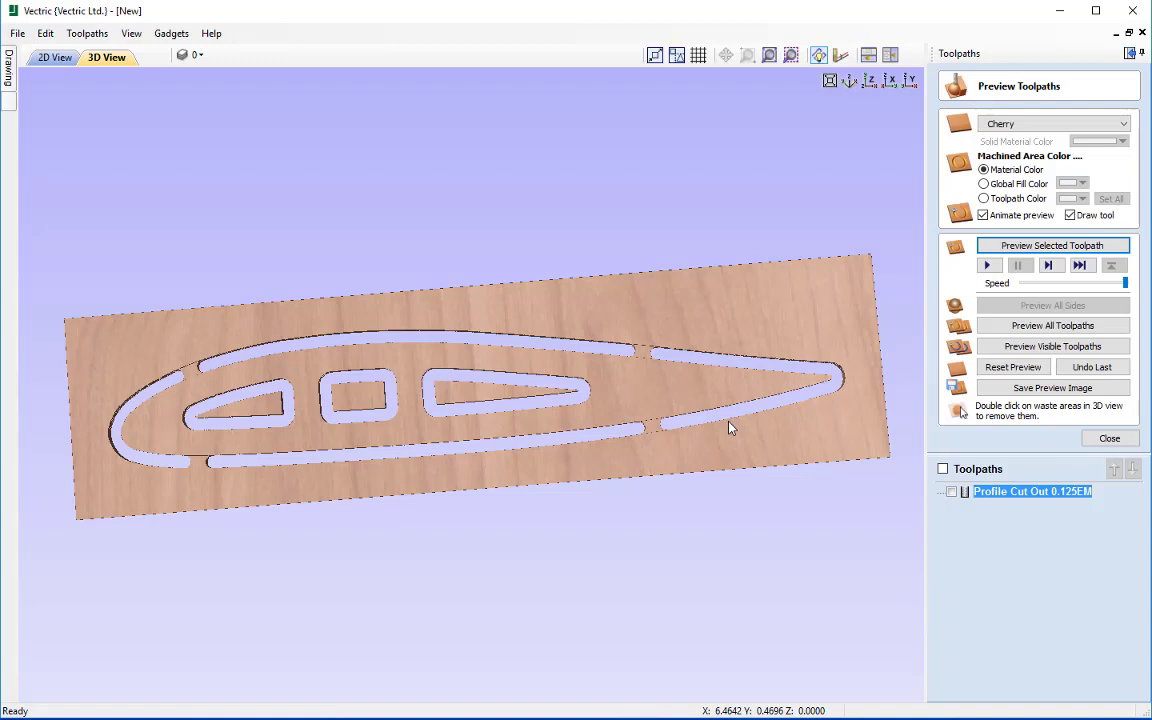
double_click(355, 396)
double_click(488, 391)
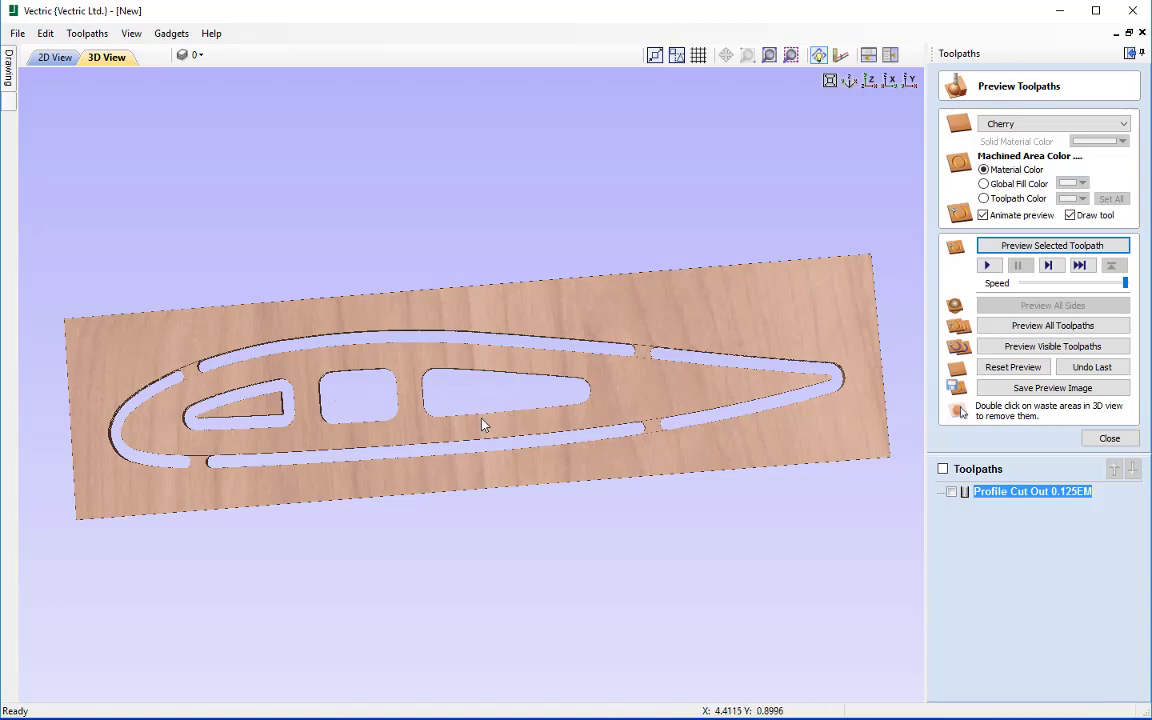
drag(481, 424, 136, 402)
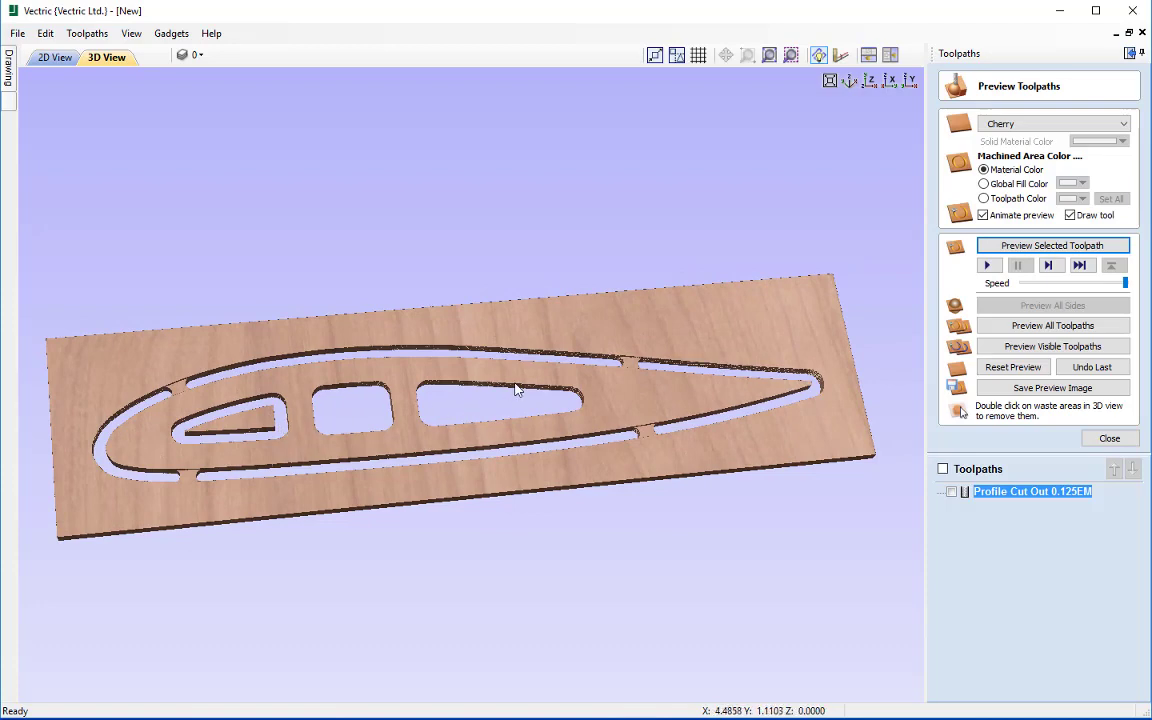
drag(517, 388, 494, 453)
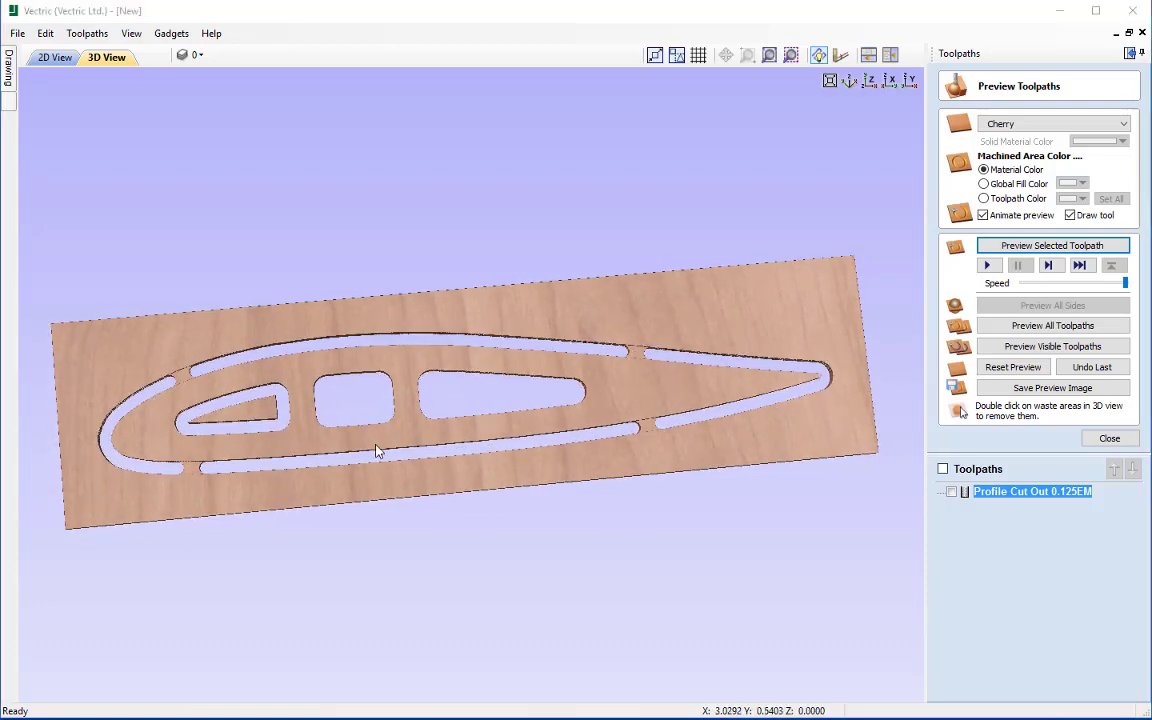
drag(404, 445, 437, 424)
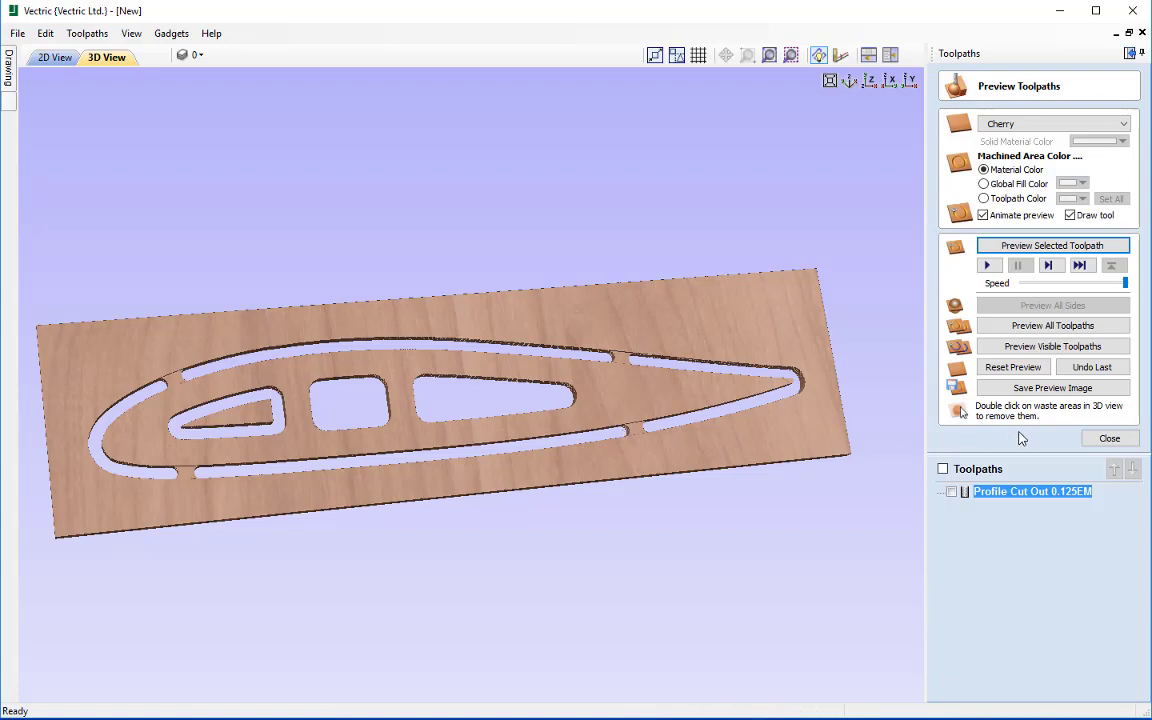
- Reopen the Profile Cut Out 0.125EM toolpath and add an upper and a lower tab to each of the three inner cutouts
mouse_move(1014, 492)
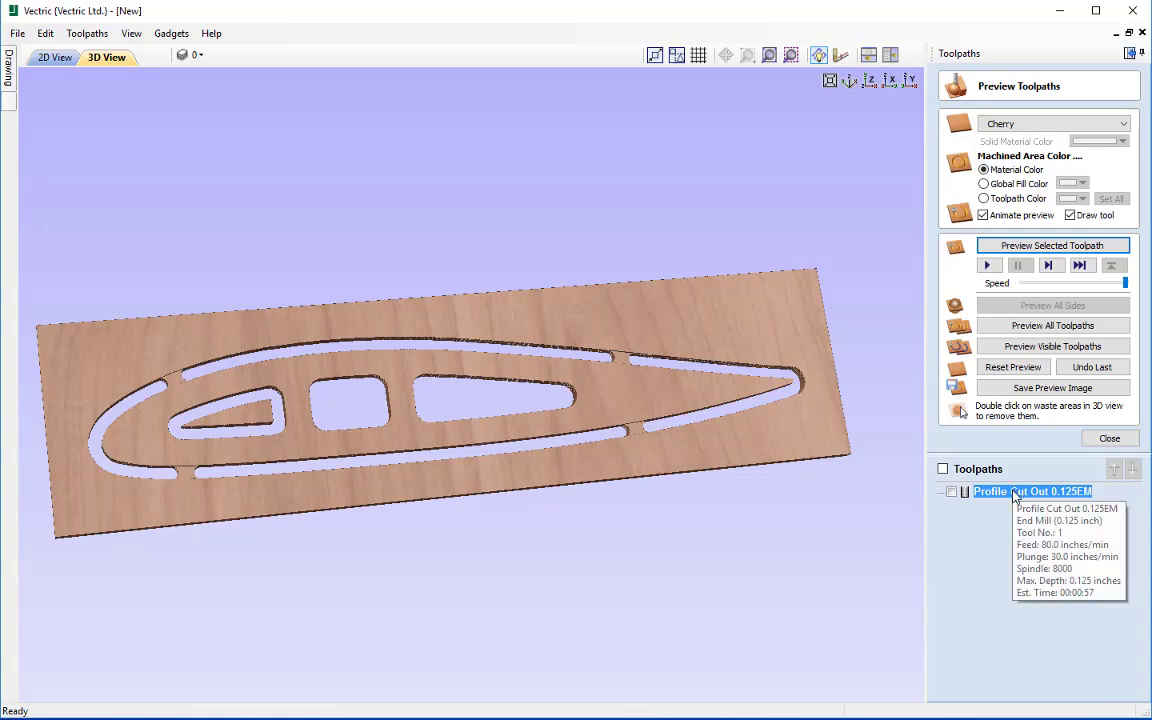
double_click(1014, 492)
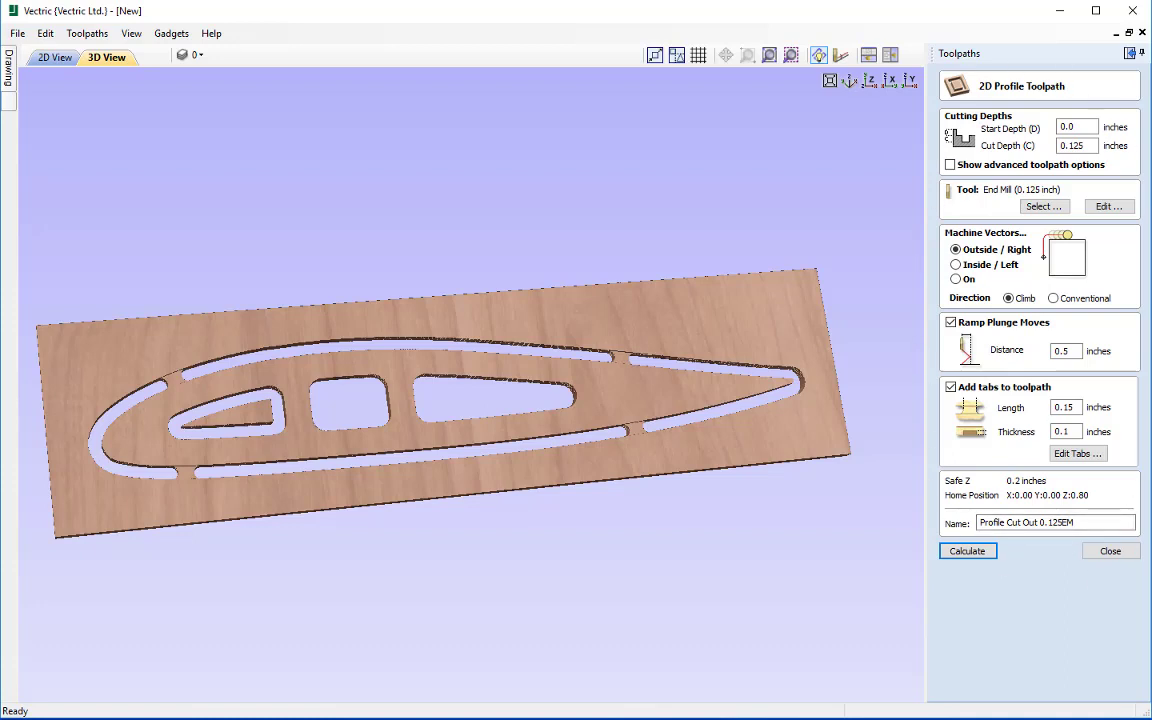
click(1077, 454)
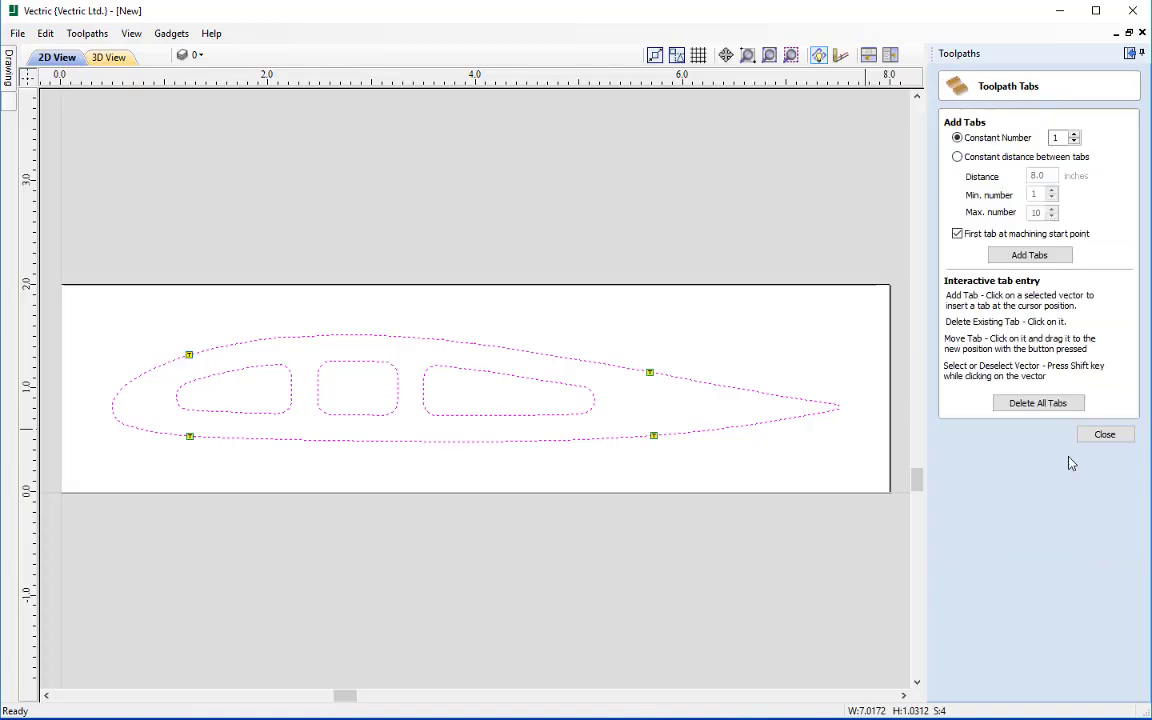
click(512, 376)
click(505, 414)
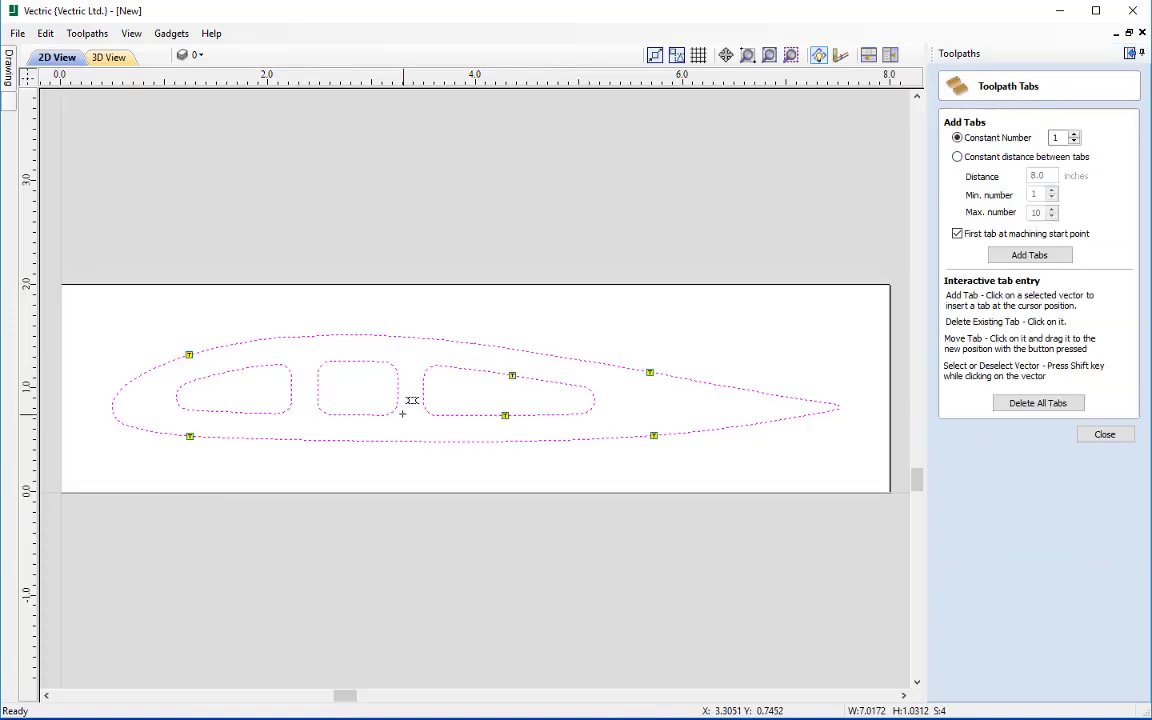
click(358, 414)
click(364, 360)
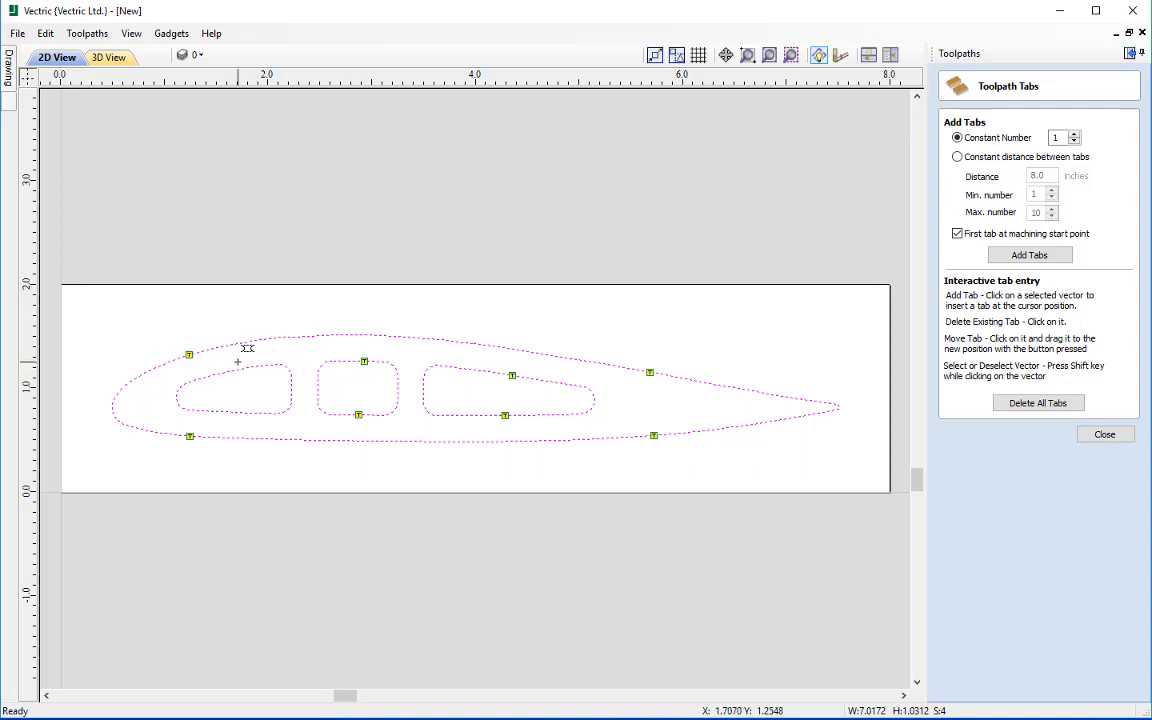
click(237, 370)
click(229, 411)
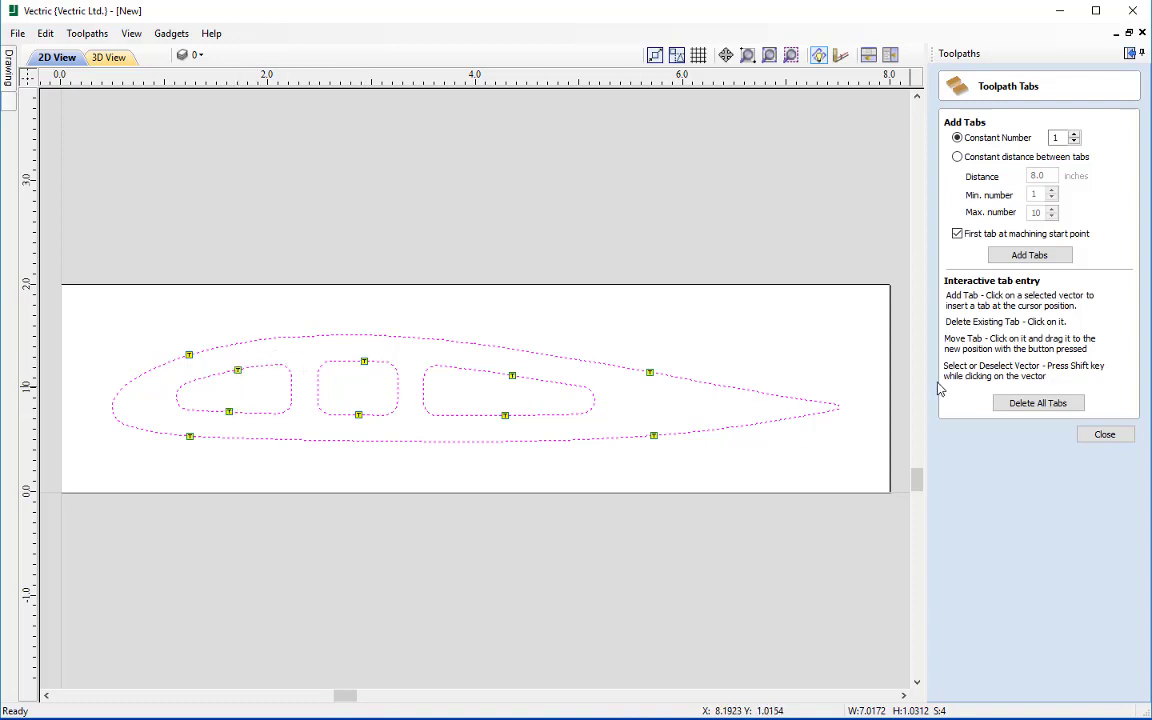
click(1104, 434)
- Recalculate the profile toolpath, reset the preview and simulate the cut again, checking the inner tabs at an angle and from above
click(964, 551)
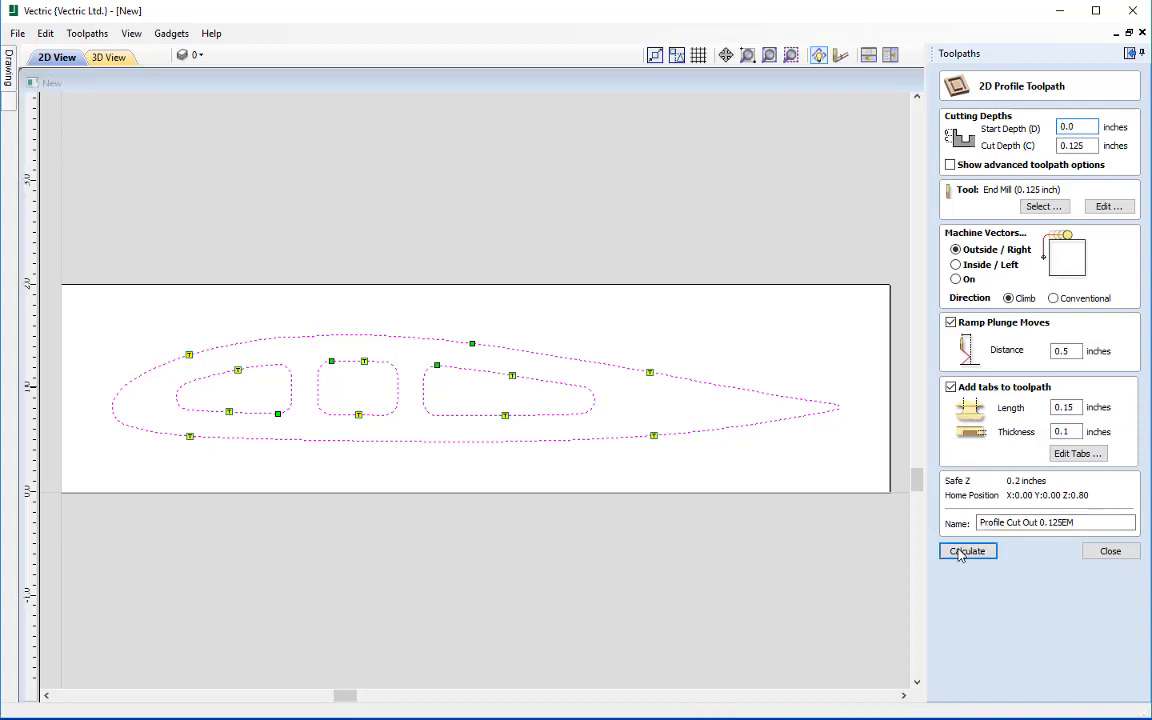
click(1013, 367)
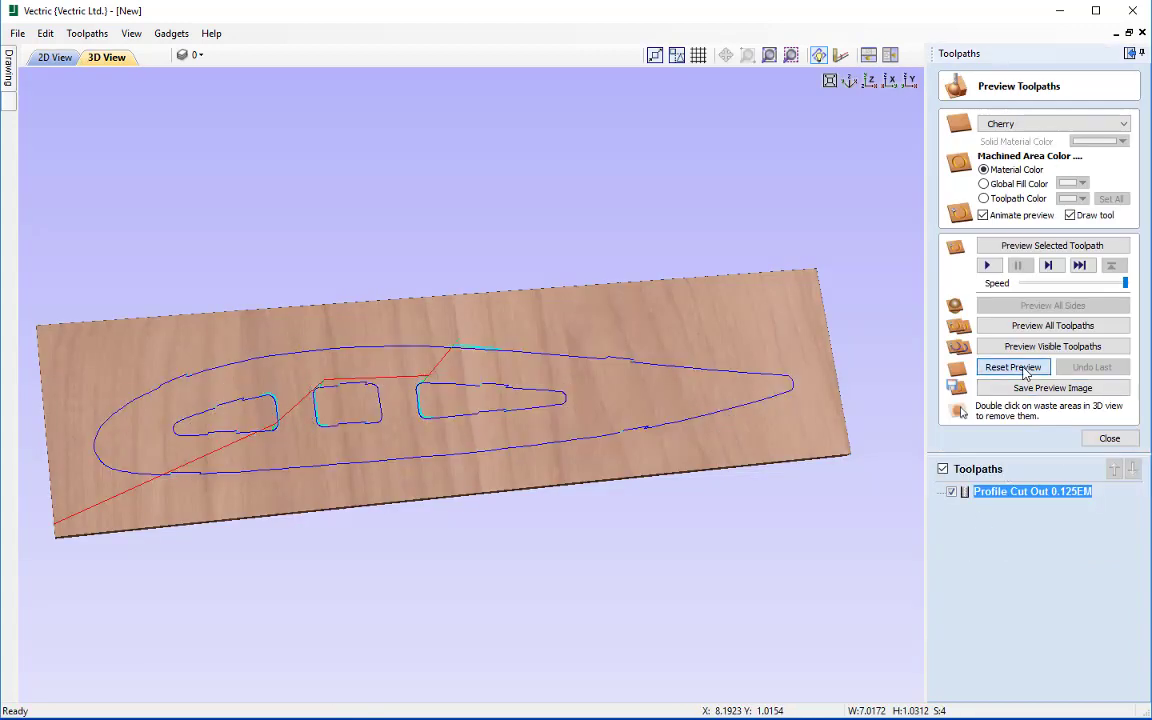
click(1052, 245)
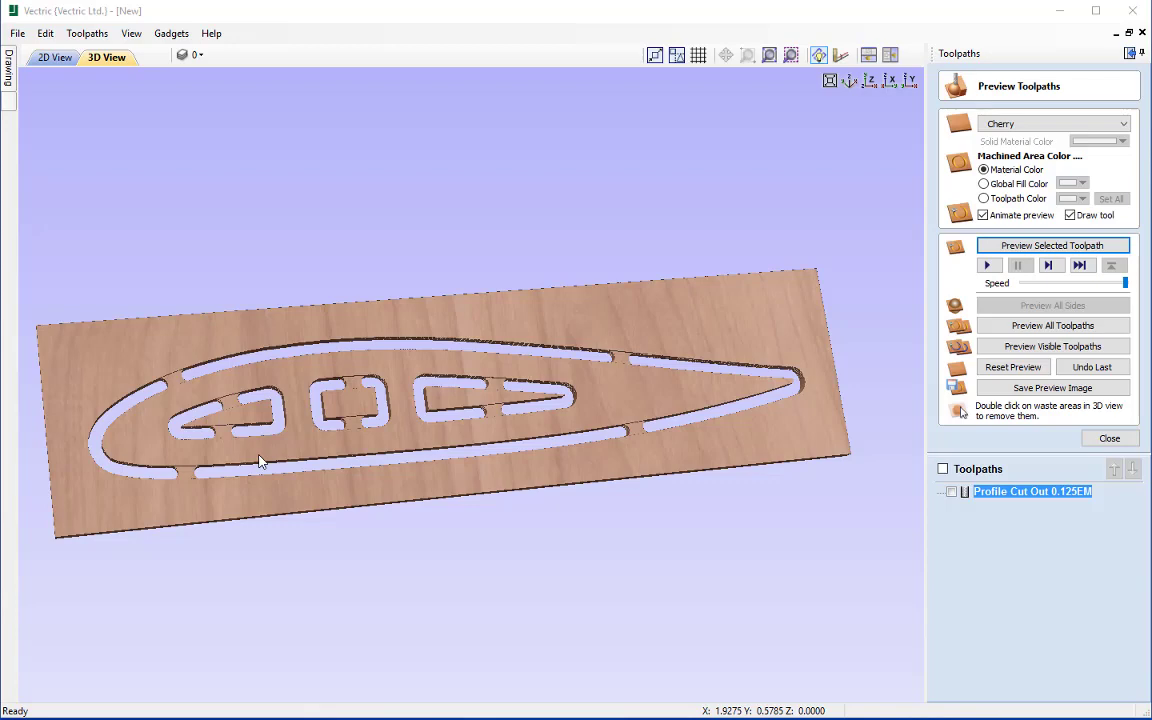
drag(258, 461, 497, 428)
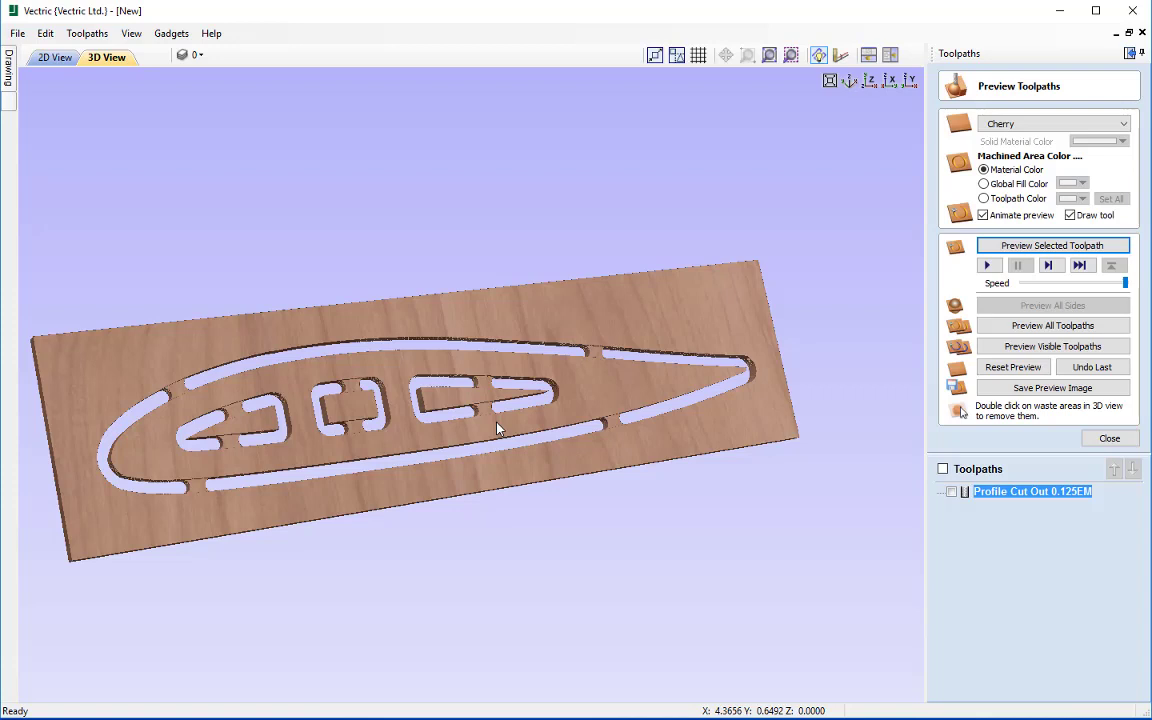
key(1)
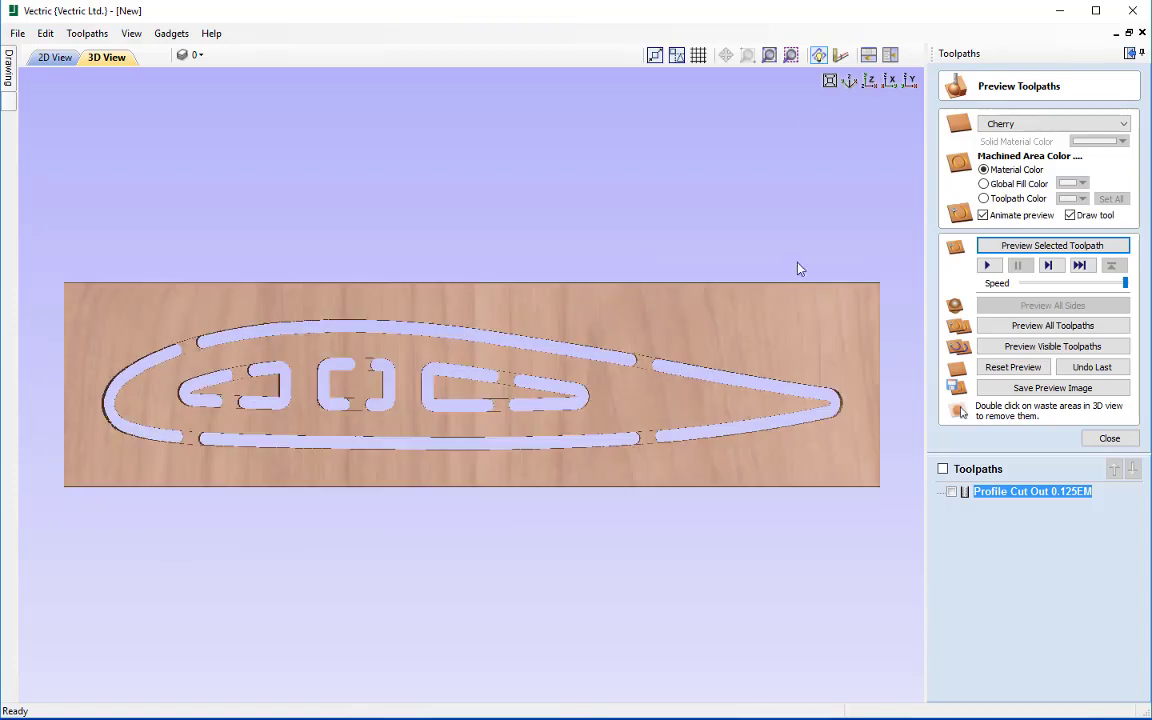
click(1109, 439)
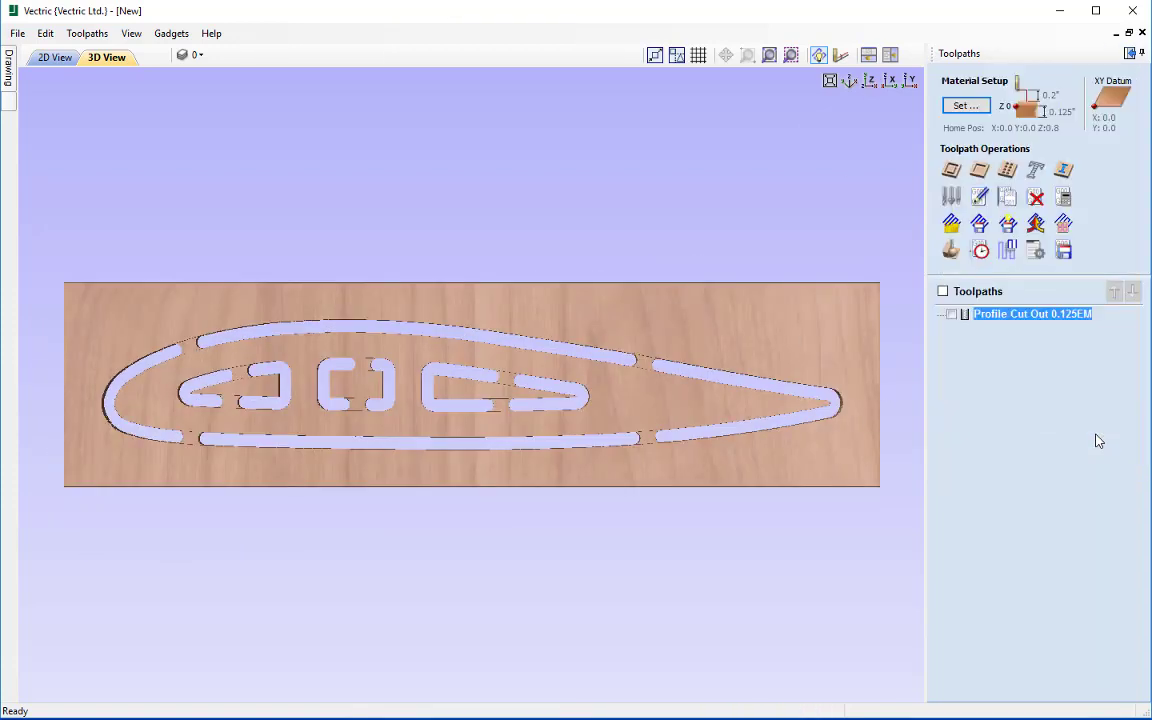
- Set up toolpath saving with output of all visible toolpaths to one file turned off, and check the listed toolpath and tool
click(1064, 252)
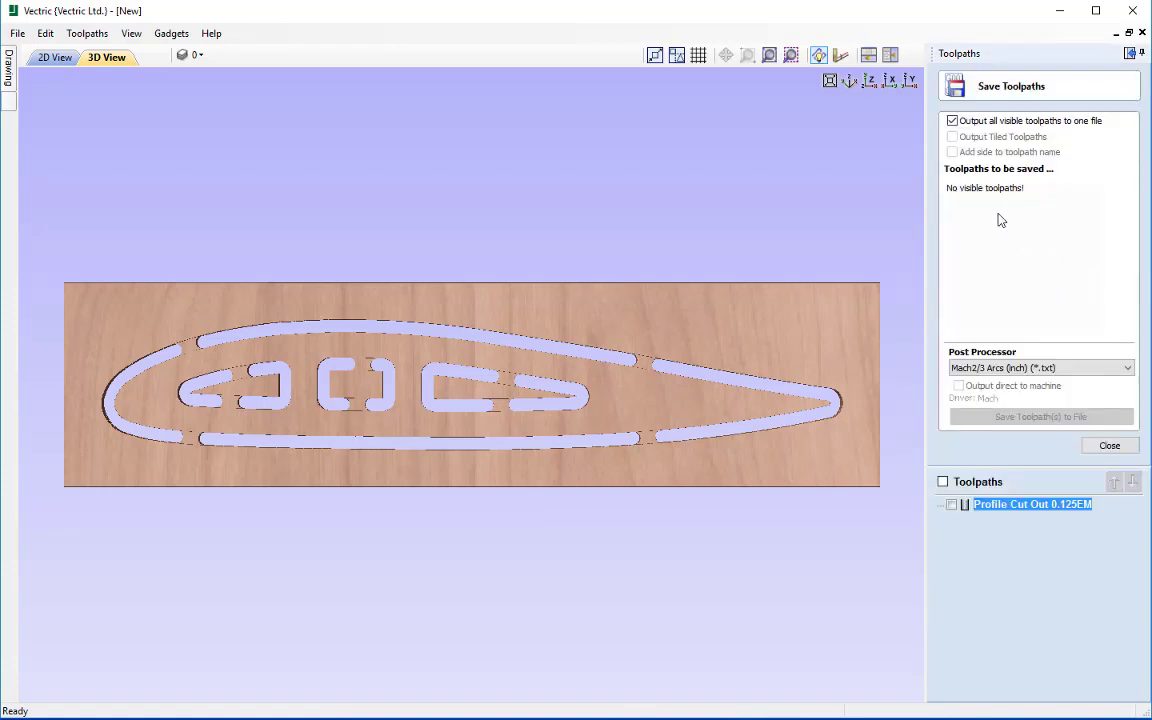
click(978, 124)
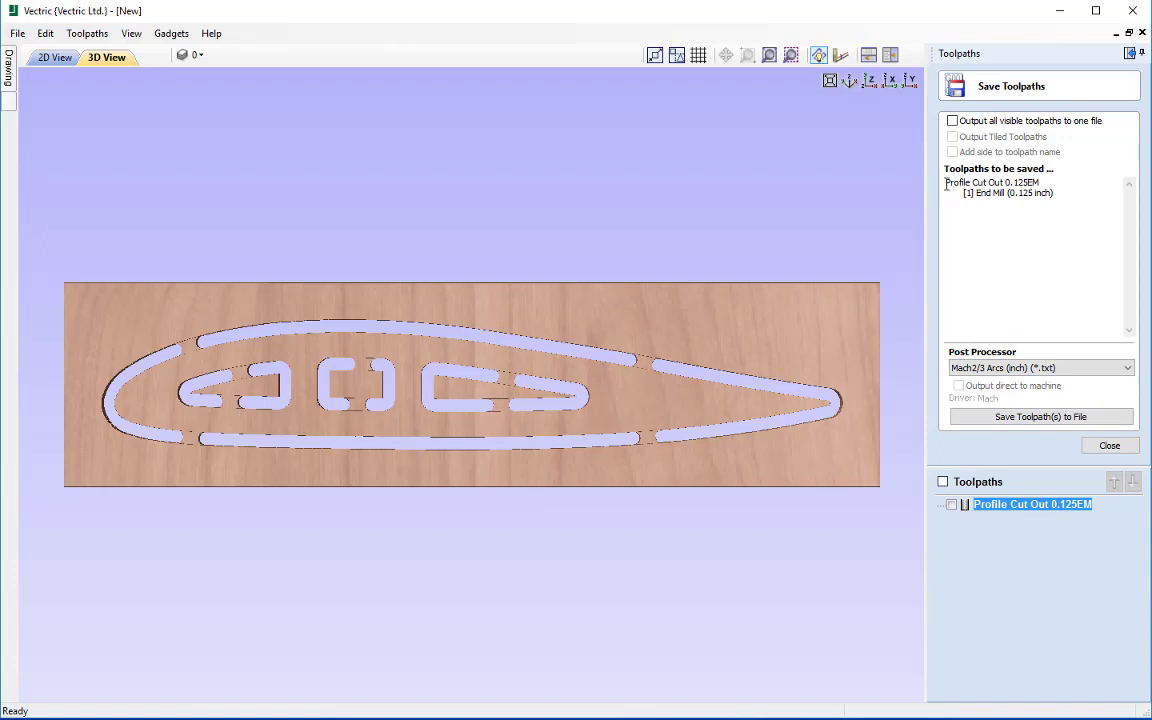
drag(946, 183, 1040, 184)
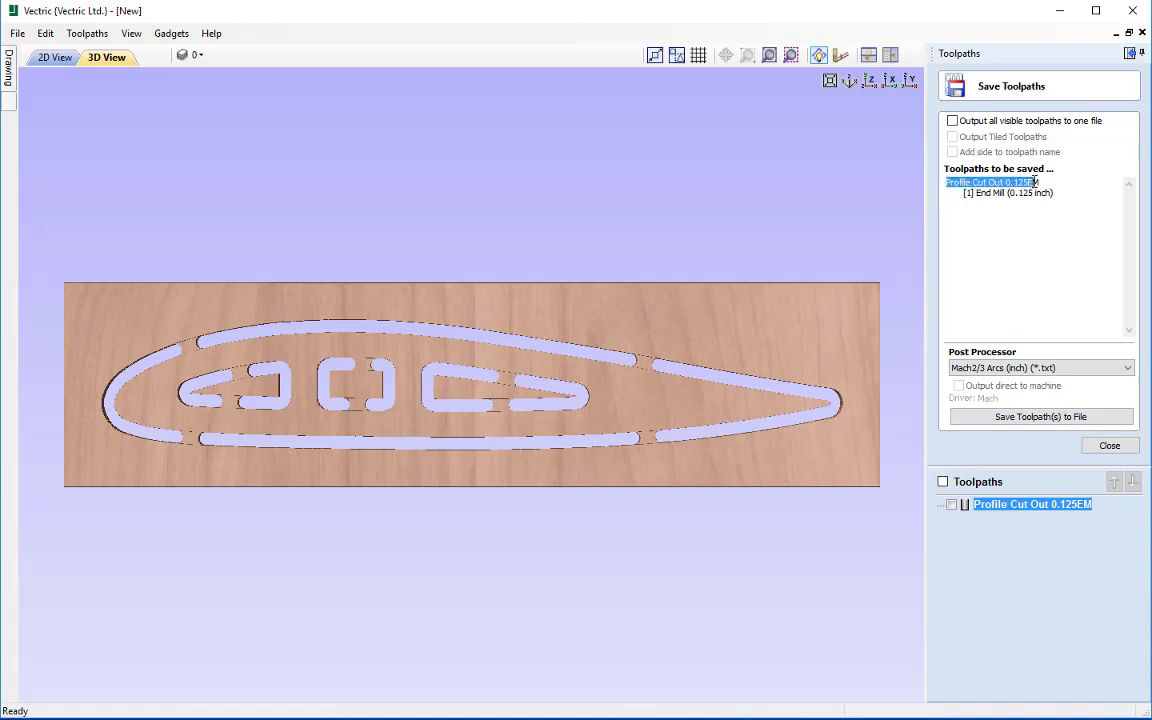
click(966, 202)
drag(978, 195, 1054, 195)
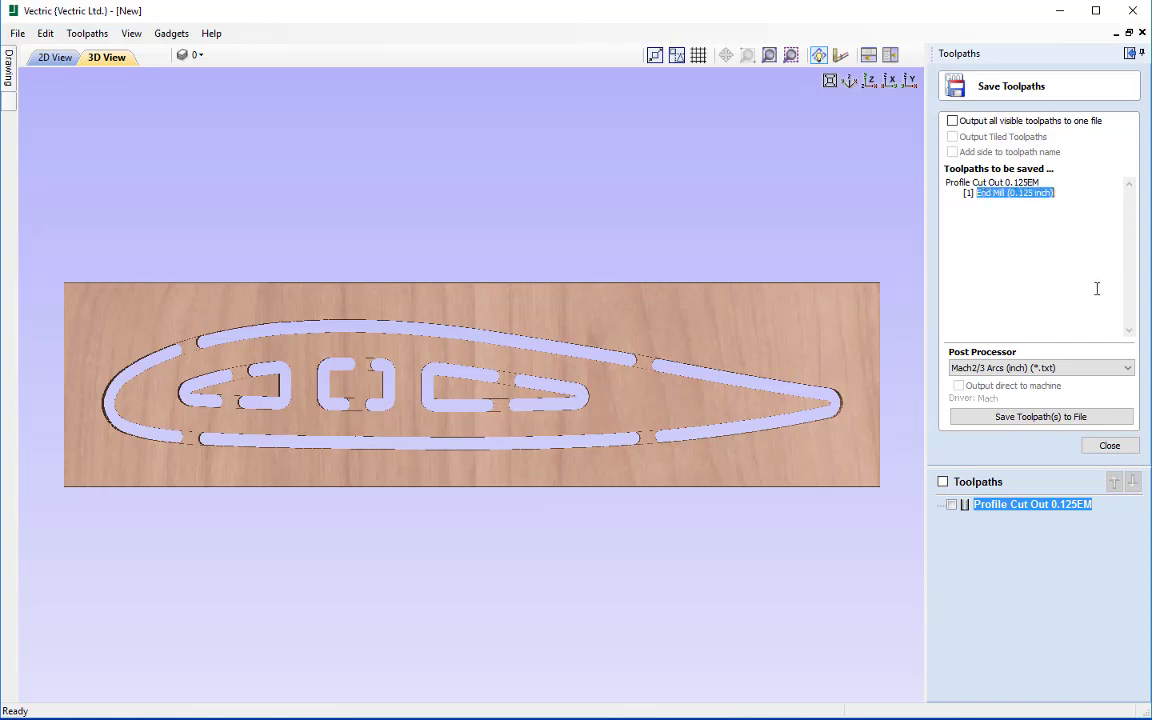
click(1067, 263)
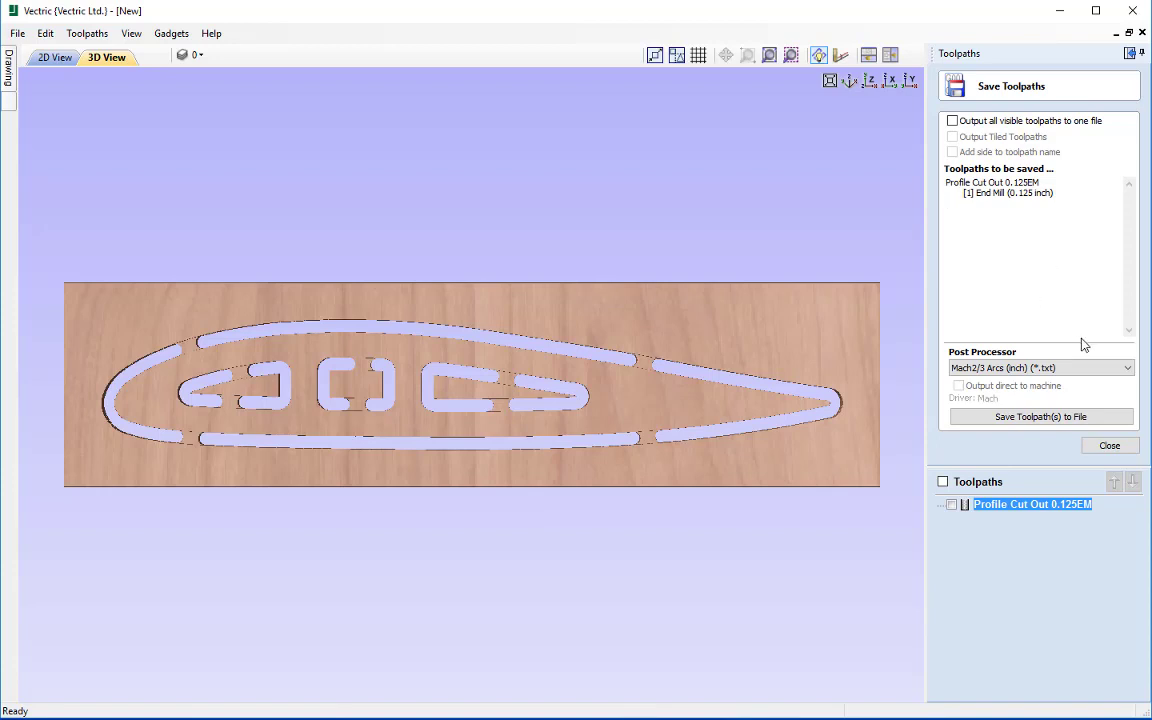
- Set the post processor to G Code (inch) (*.tap)
click(1128, 368)
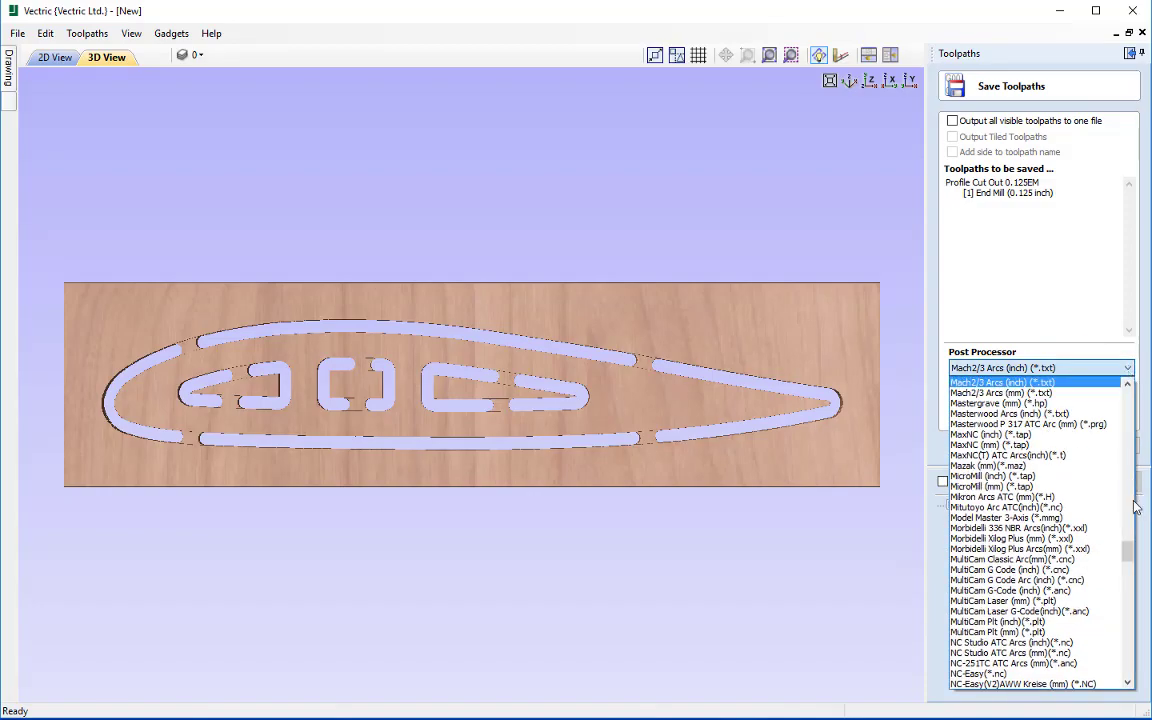
drag(1128, 551, 1127, 491)
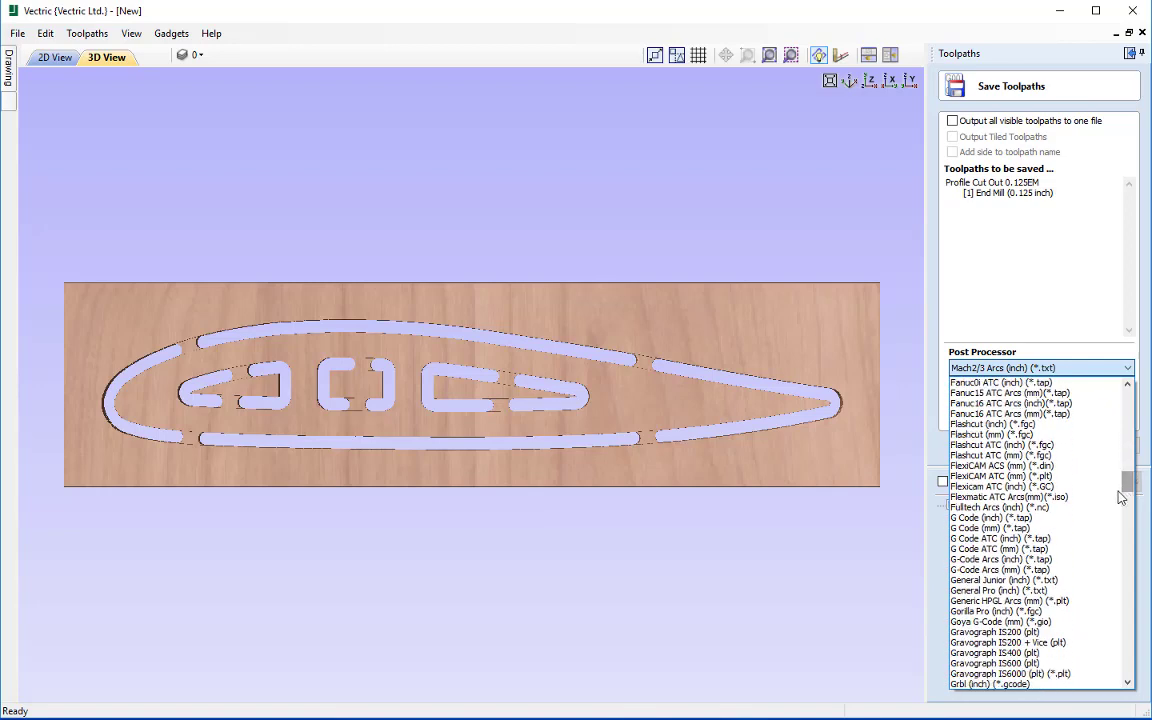
click(1050, 518)
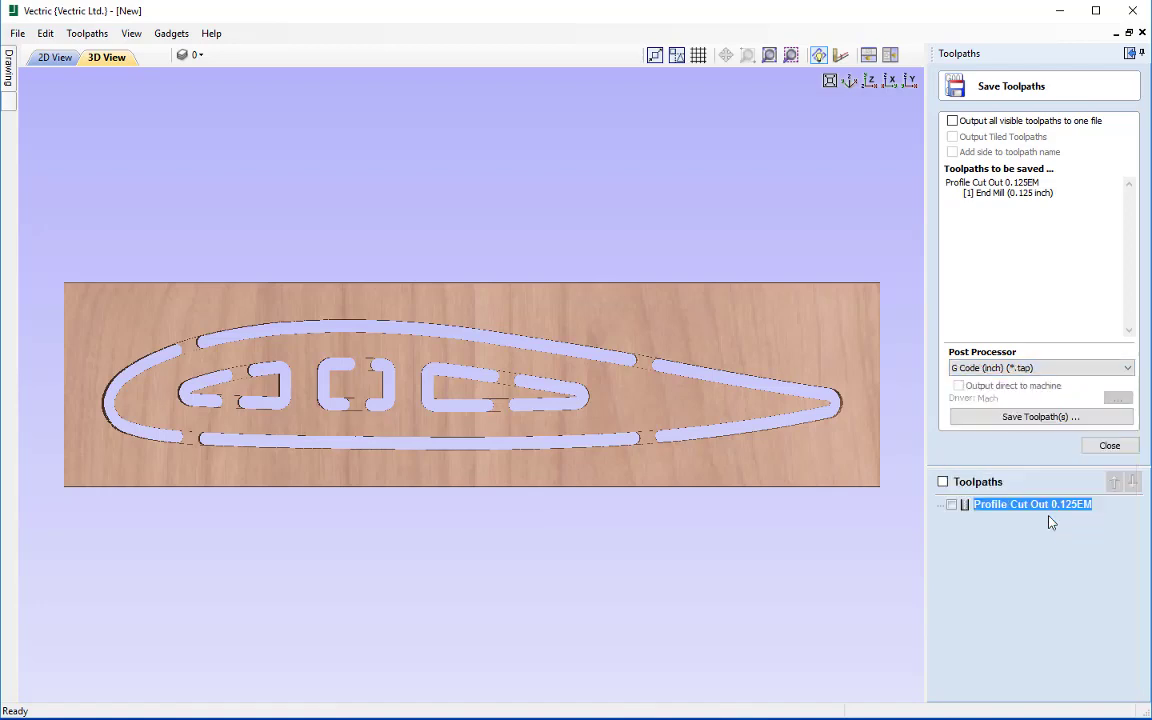
- Save the toolpath as Profile Cut Out 0.125EM.tap in the Wing_Spar_FILES folder and check the folder for the file
click(1041, 418)
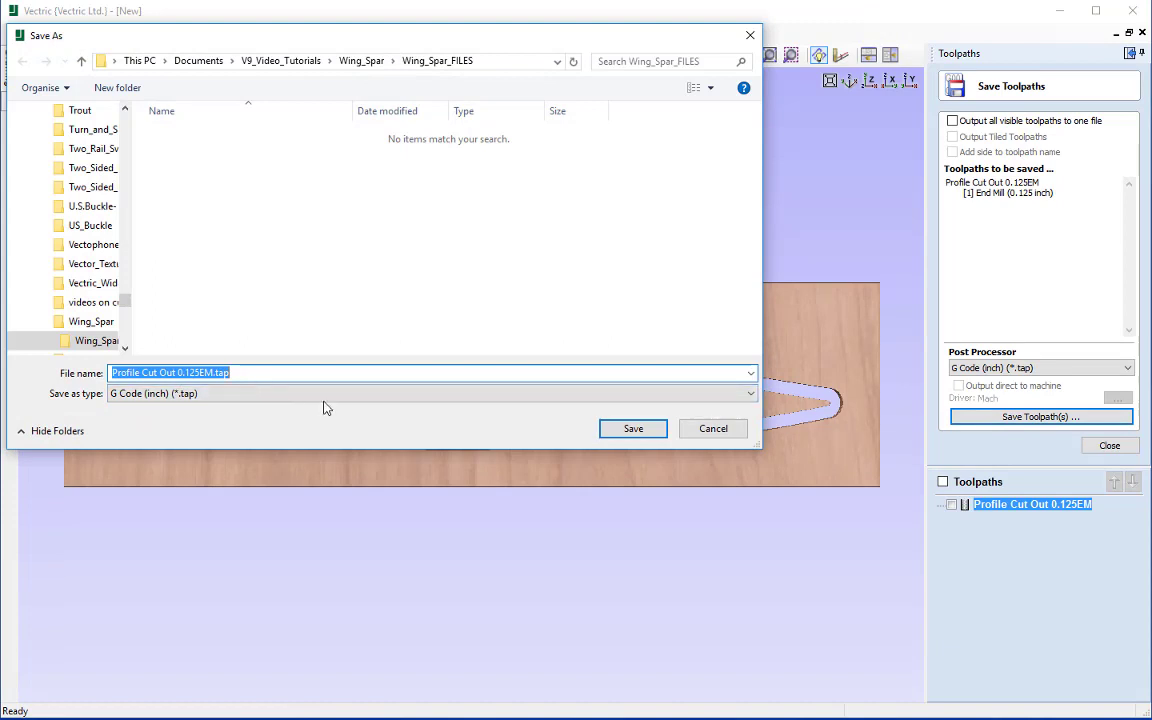
click(630, 429)
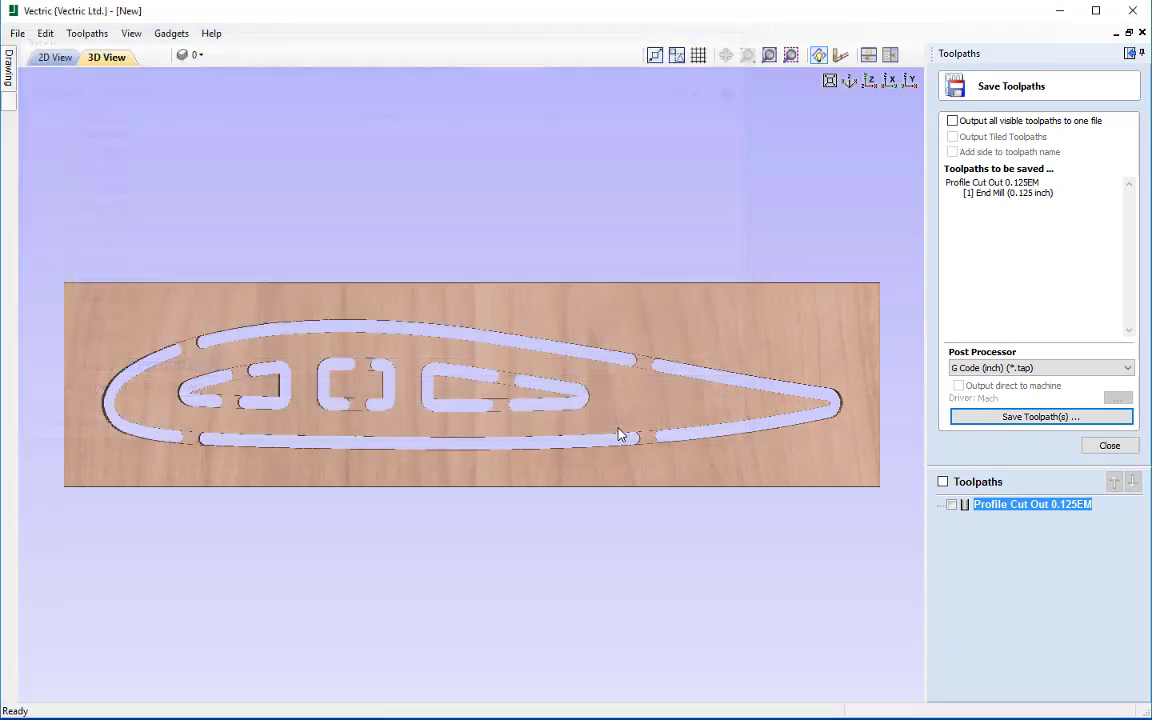
click(1045, 418)
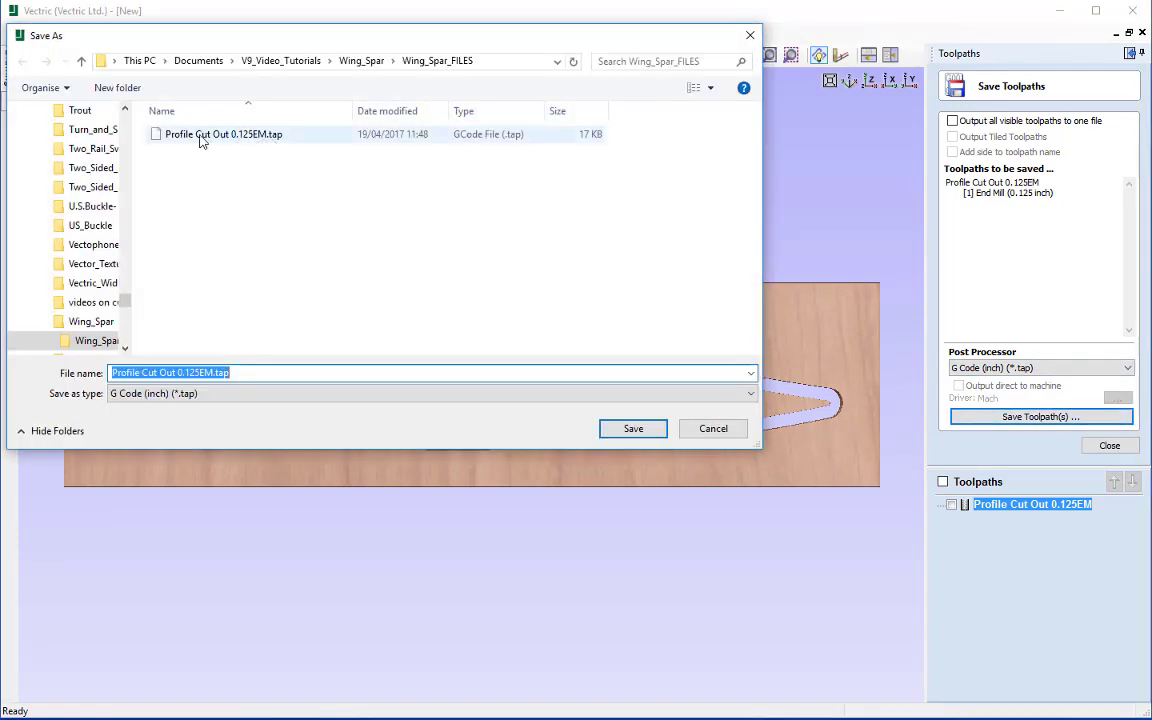
click(713, 429)
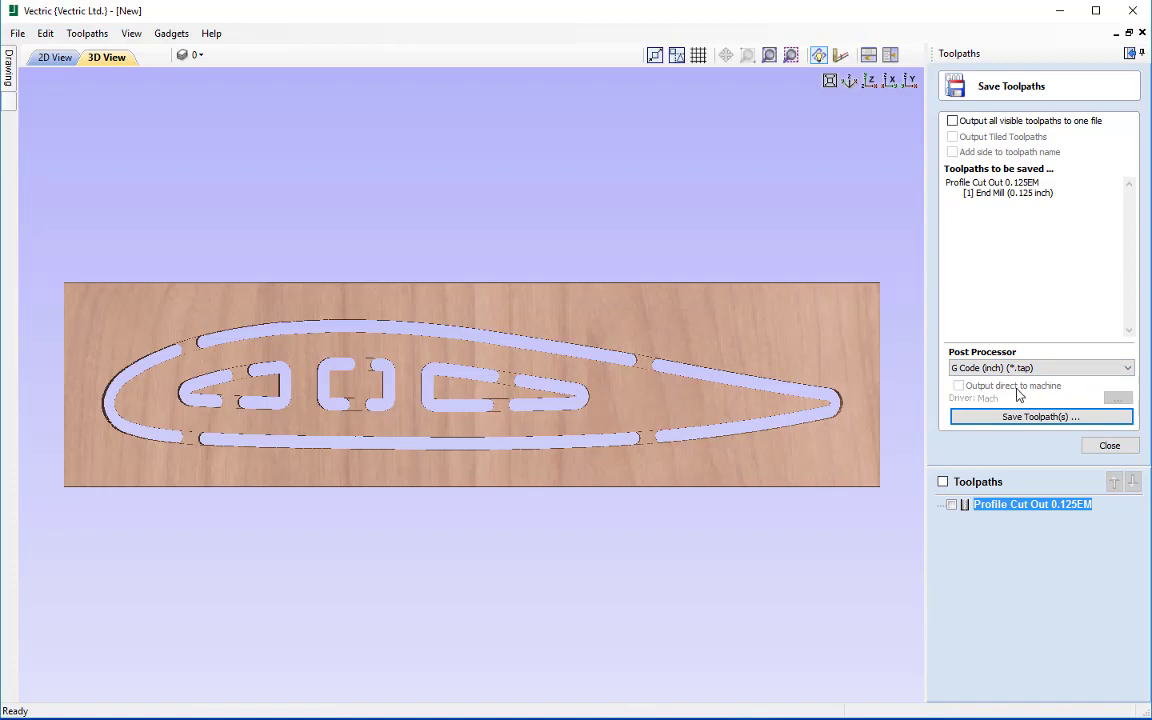
- Save the job as Wing_Spar_Getting_Started in the Wing_Spar_FILES folder as a VCarve file, replacing the existing file of that name
click(18, 36)
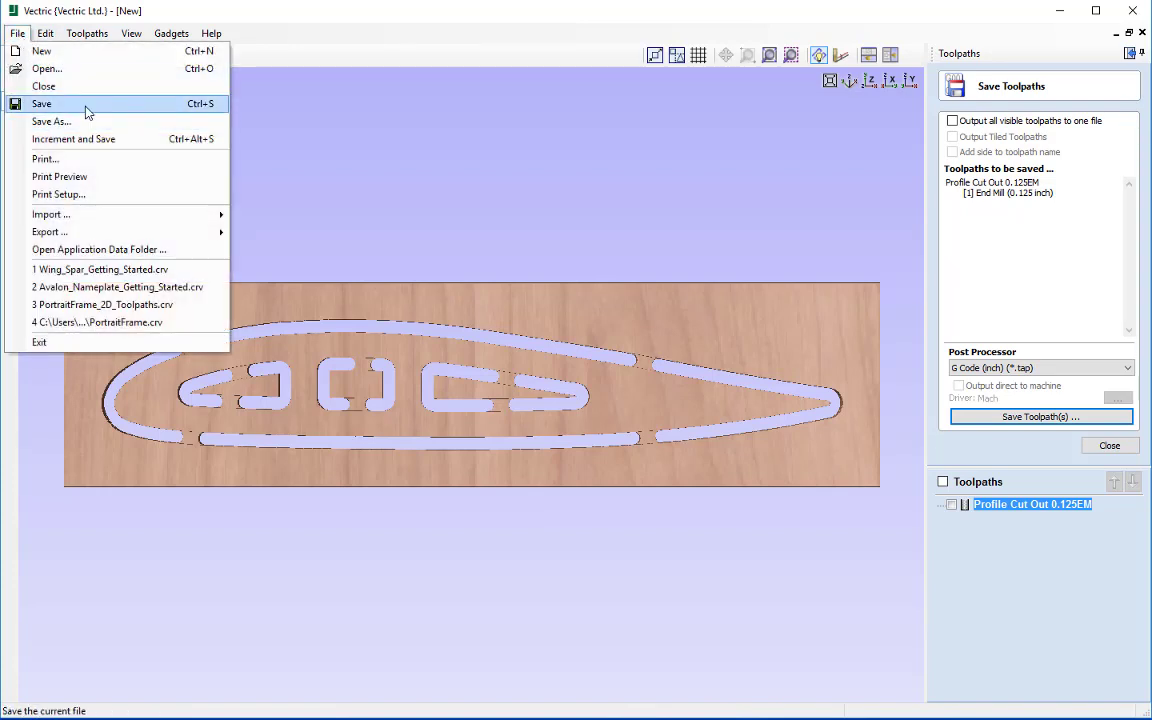
click(85, 106)
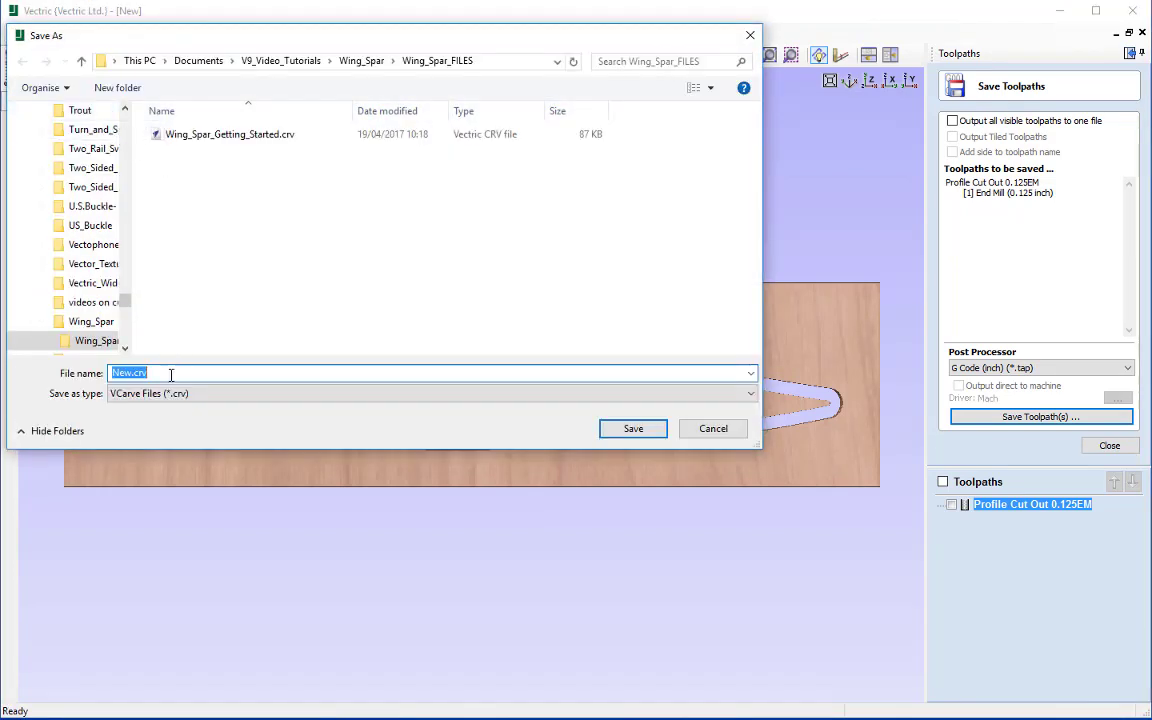
text(Wing)
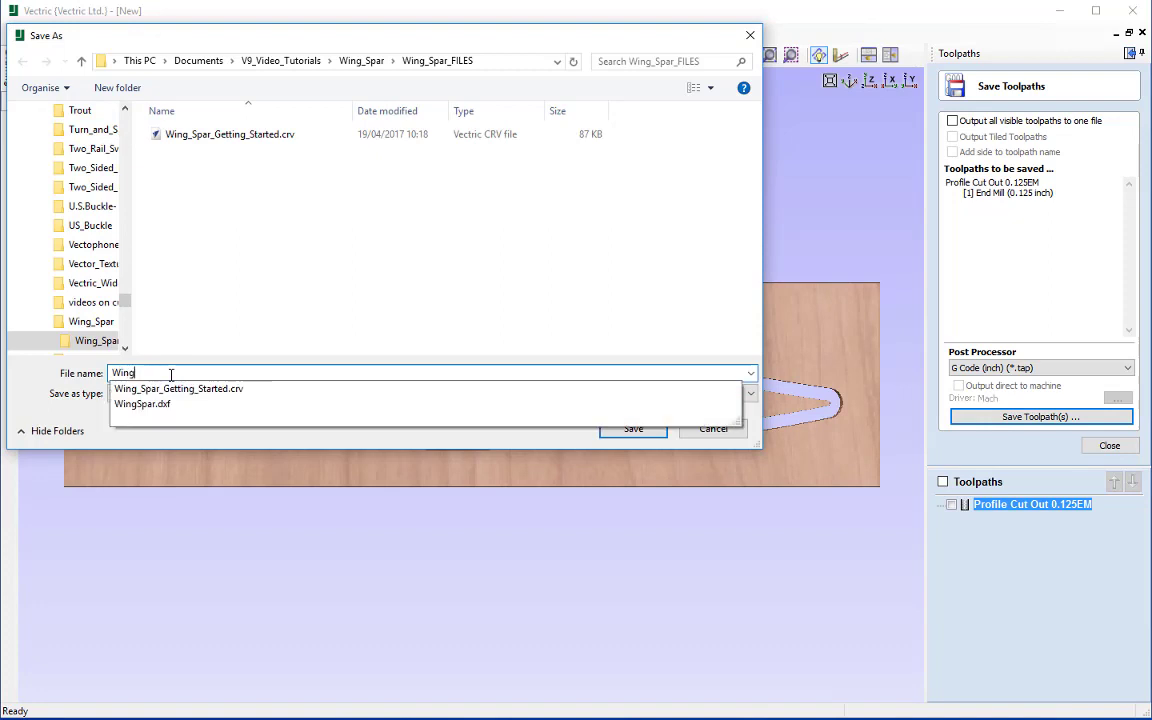
text(_Spar)
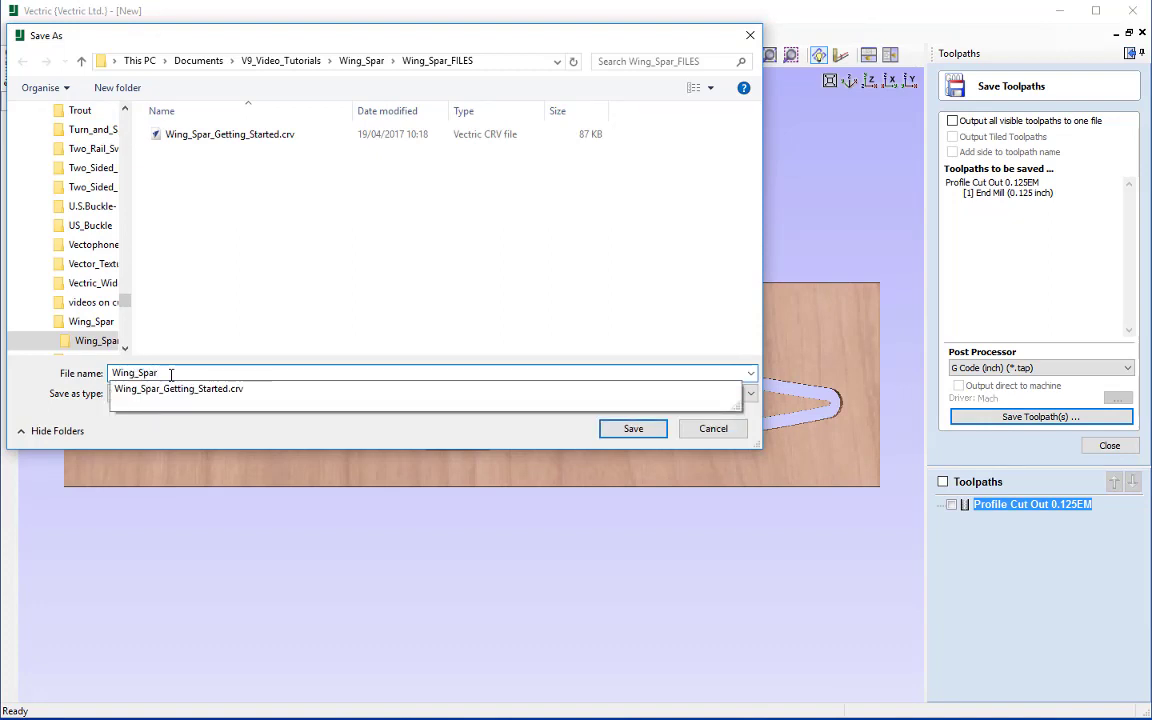
text(_Getti)
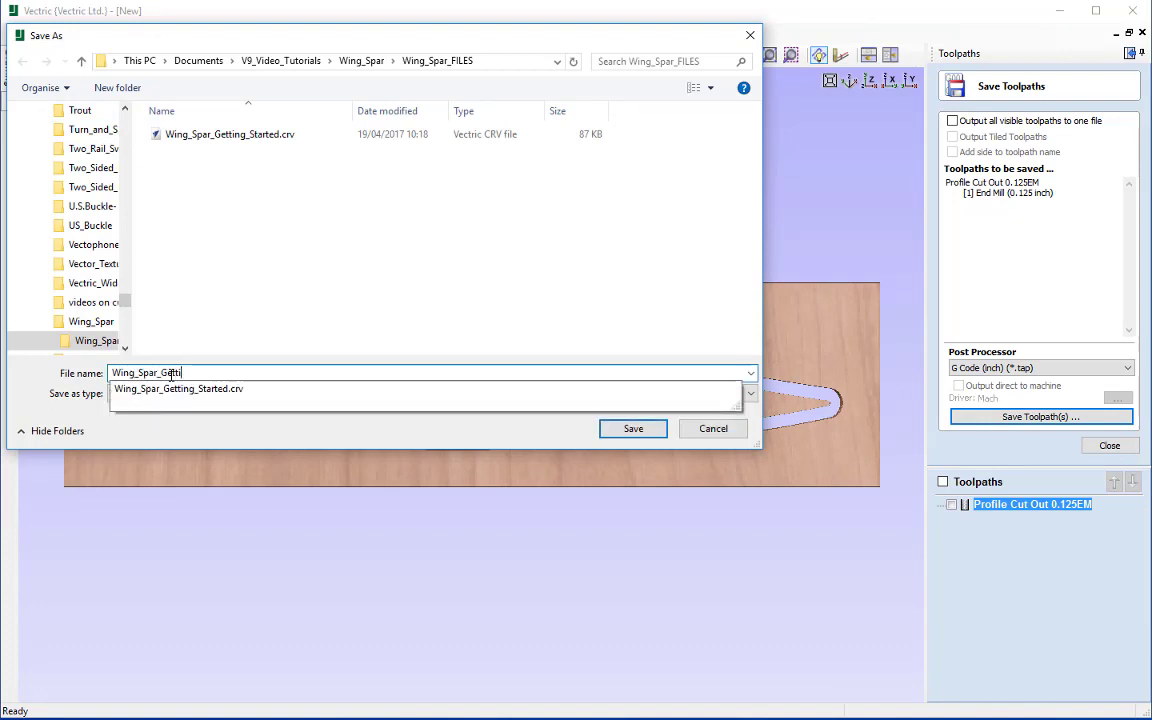
text(ng_Started)
click(262, 260)
click(636, 432)
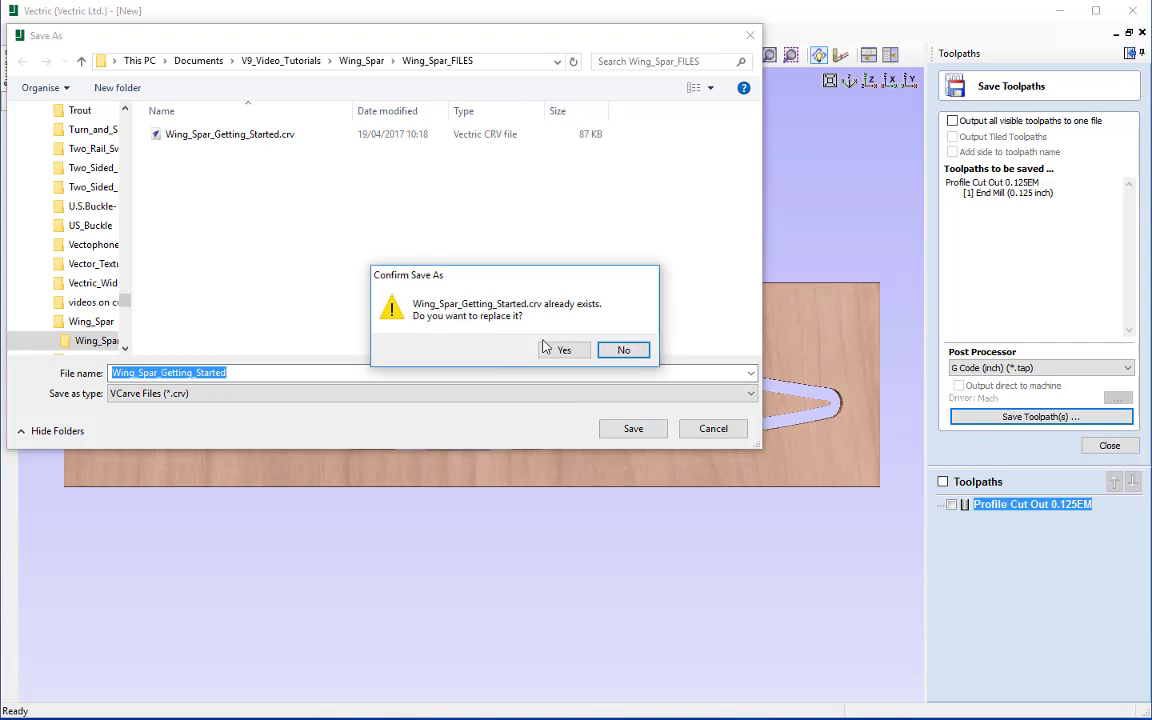
click(559, 349)
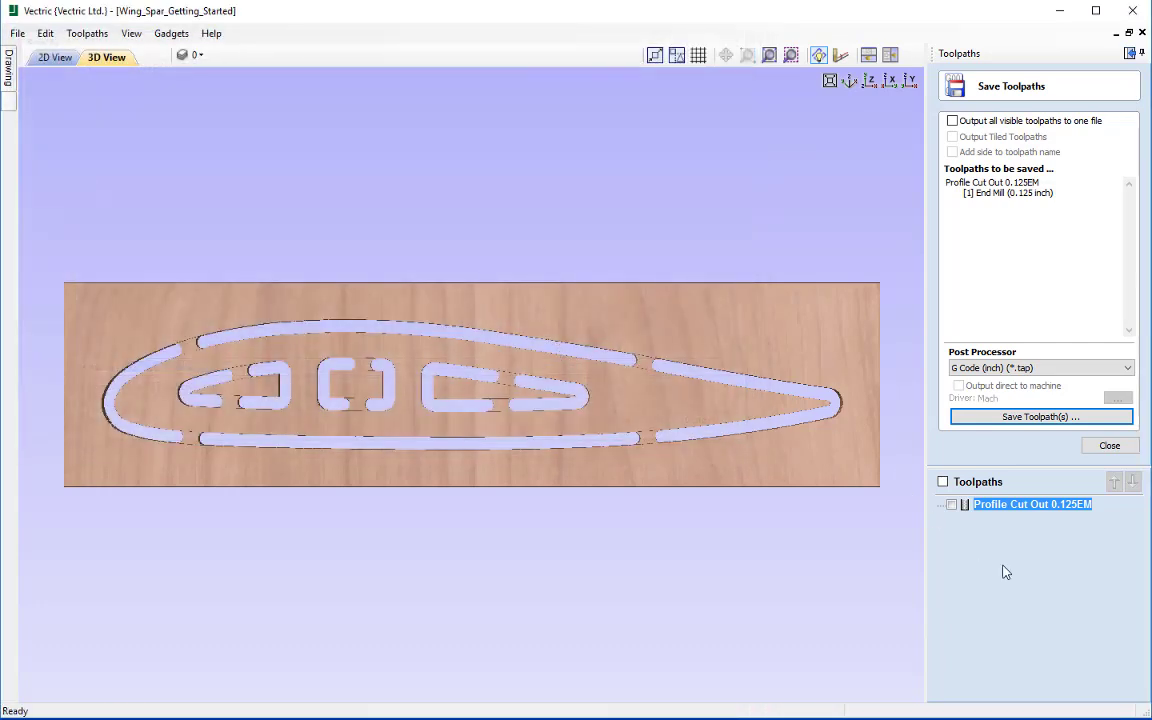